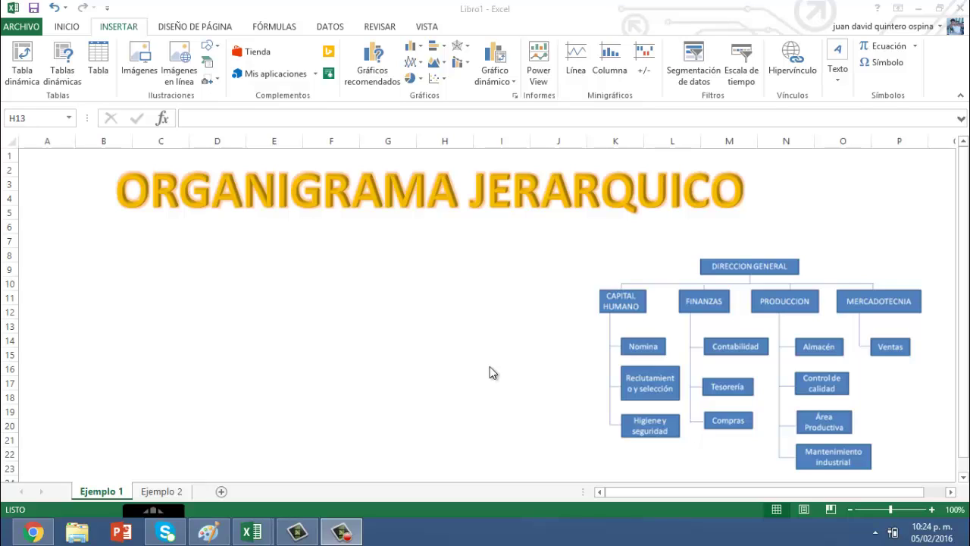
Step: Browse the SmartArt layout categories from List to Pyramid, then close the chooser without inserting
left_click(82, 27)
left_click(103, 28)
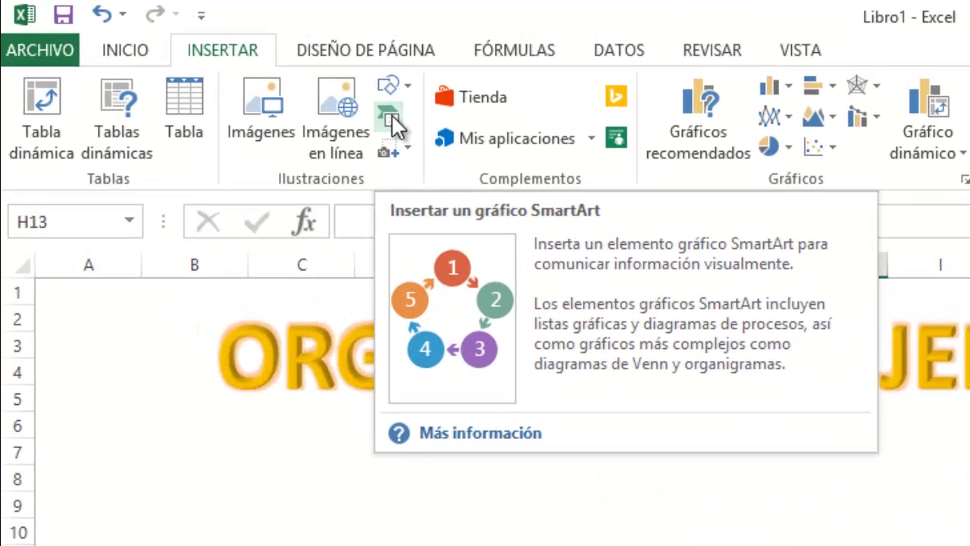
left_click(393, 117)
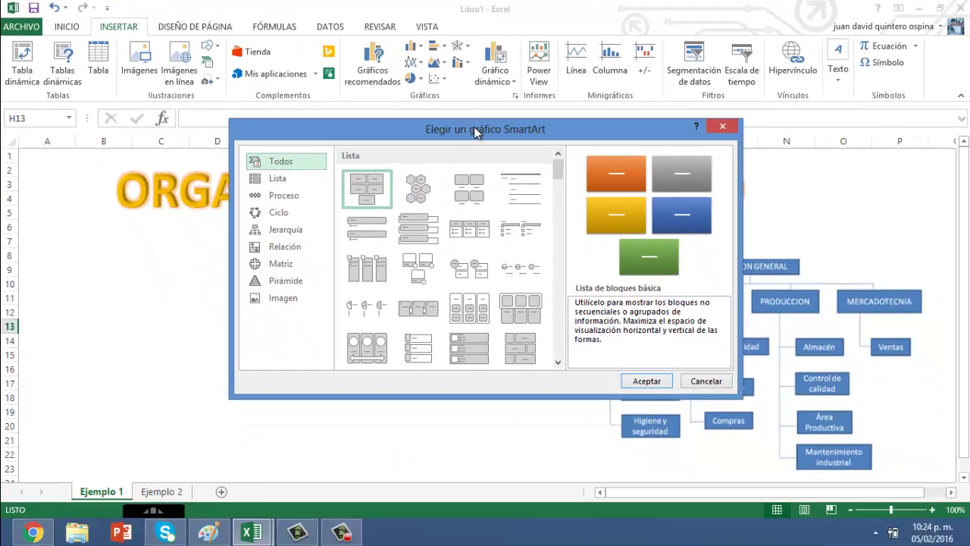
left_click_drag(475, 132, 479, 119)
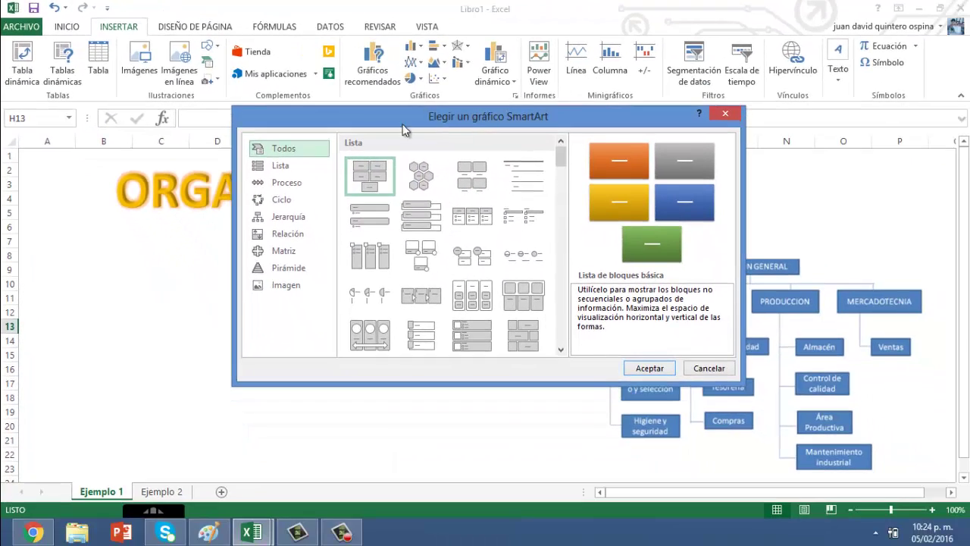
left_click(292, 168)
left_click(297, 183)
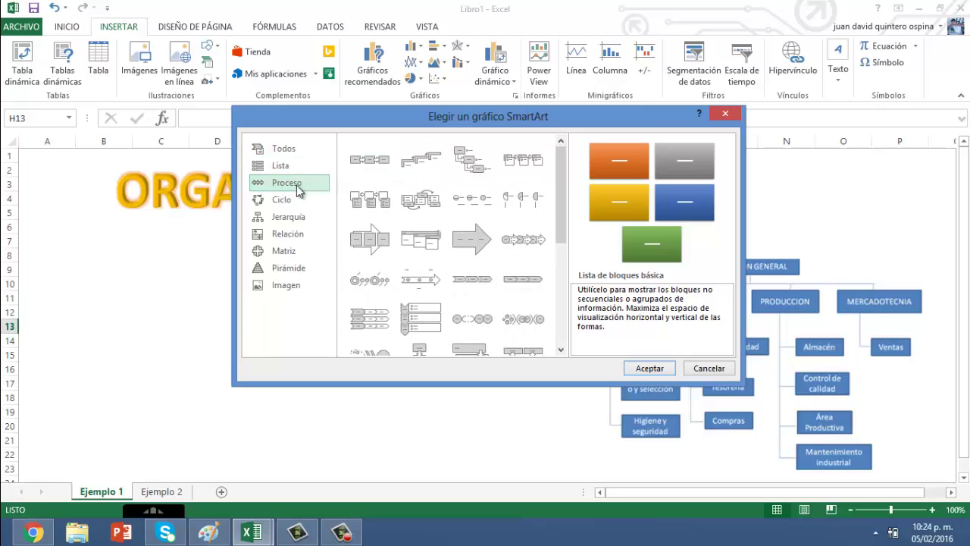
left_click(302, 202)
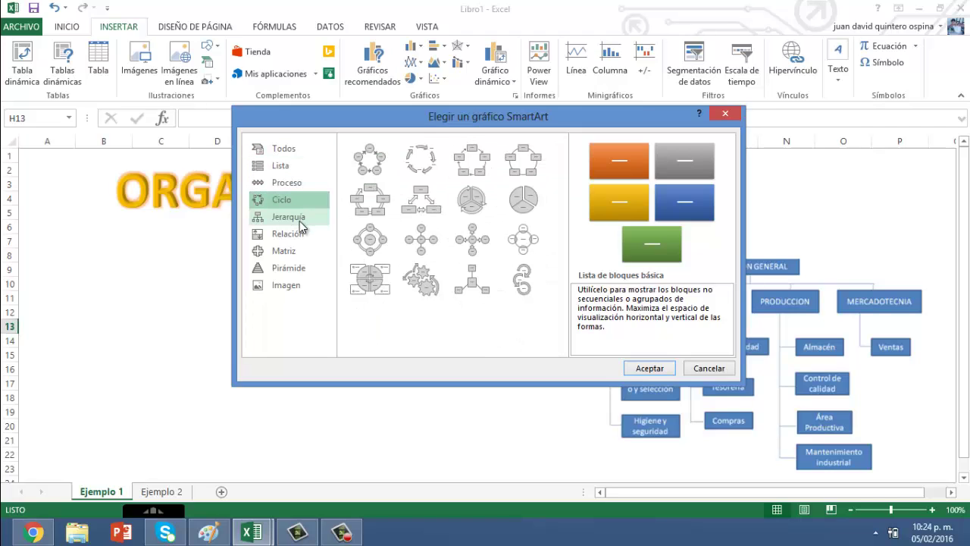
left_click(300, 218)
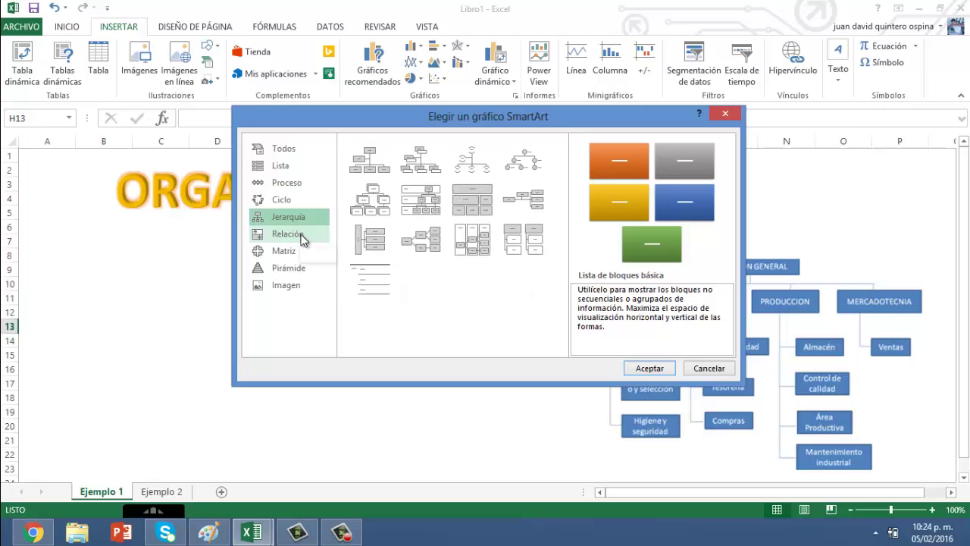
left_click(300, 237)
left_click(294, 252)
left_click(302, 271)
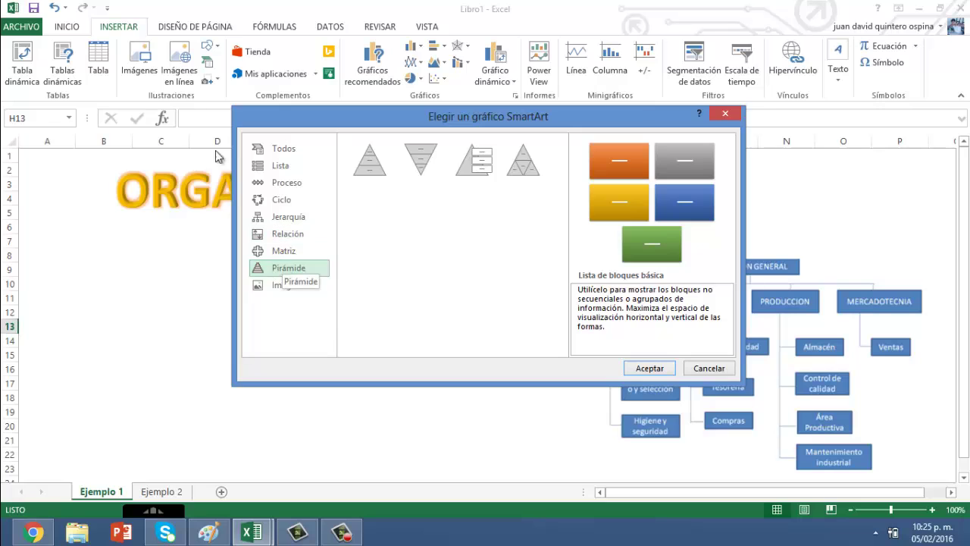
left_click(279, 149)
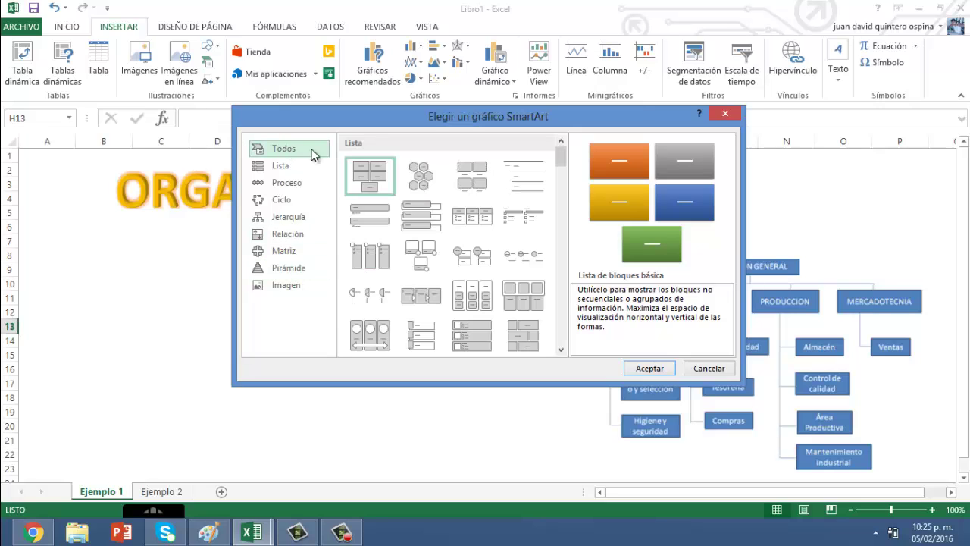
left_click_drag(563, 165, 563, 159)
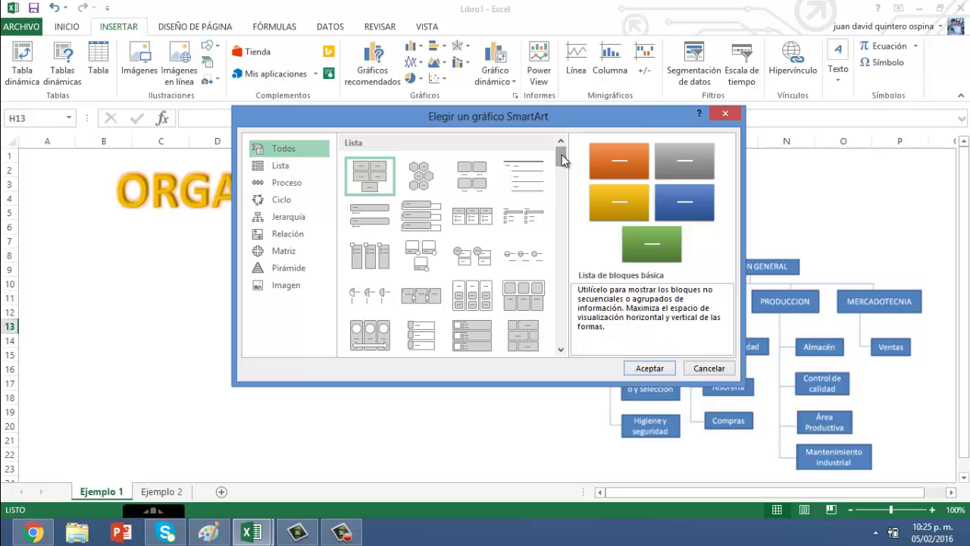
left_click(725, 115)
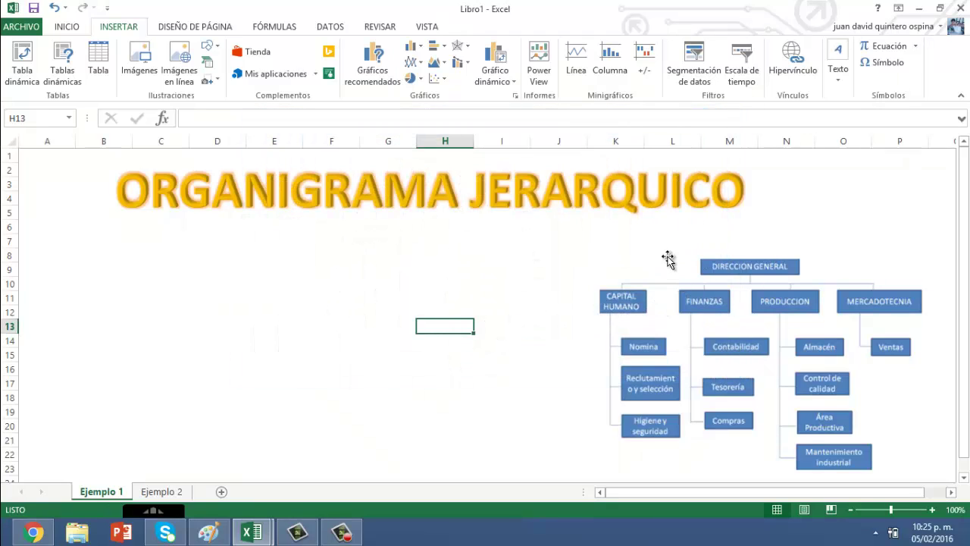
Step: Preview the Ejemplo 2 sheet, then return to Ejemplo 1
left_click(161, 493)
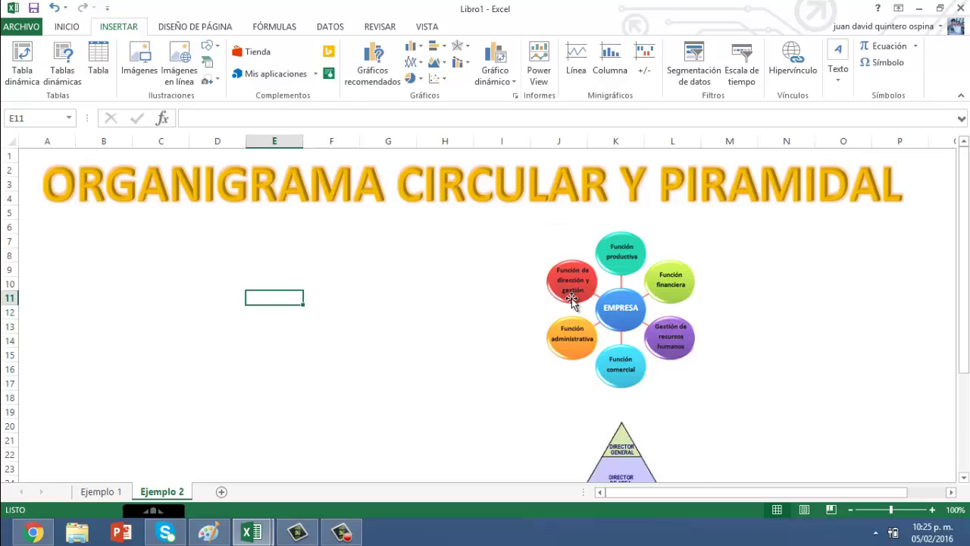
scroll(570, 301, "down", 2)
scroll(667, 356, "up", 2)
left_click(109, 491)
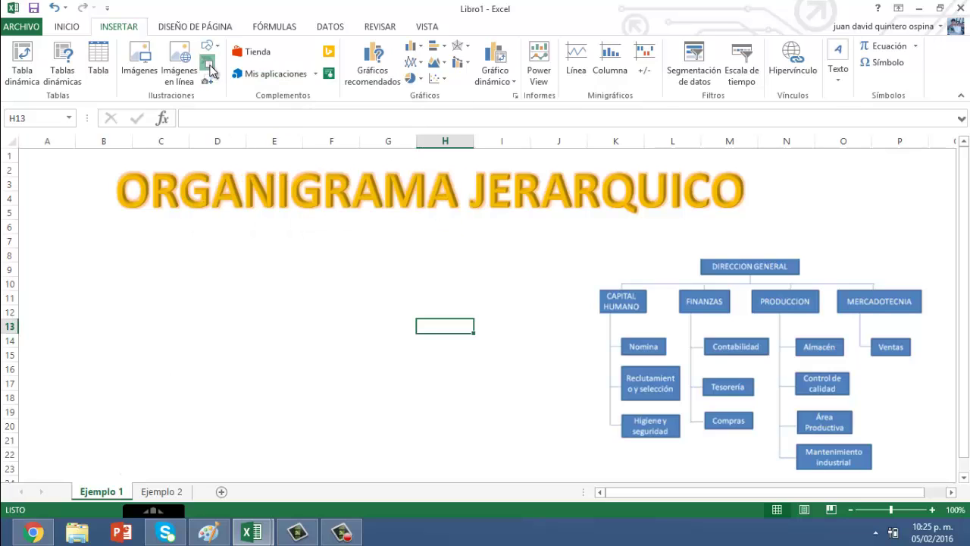
Step: Insert a Jerarquía > Organigrama SmartArt chart on the Ejemplo 1 sheet
left_click(209, 67)
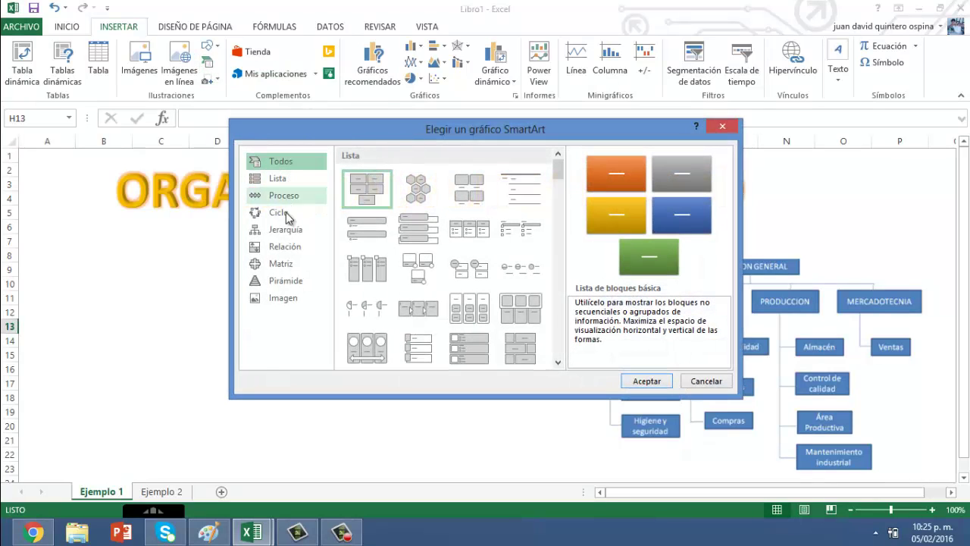
left_click(286, 227)
left_click_drag(509, 131, 352, 228)
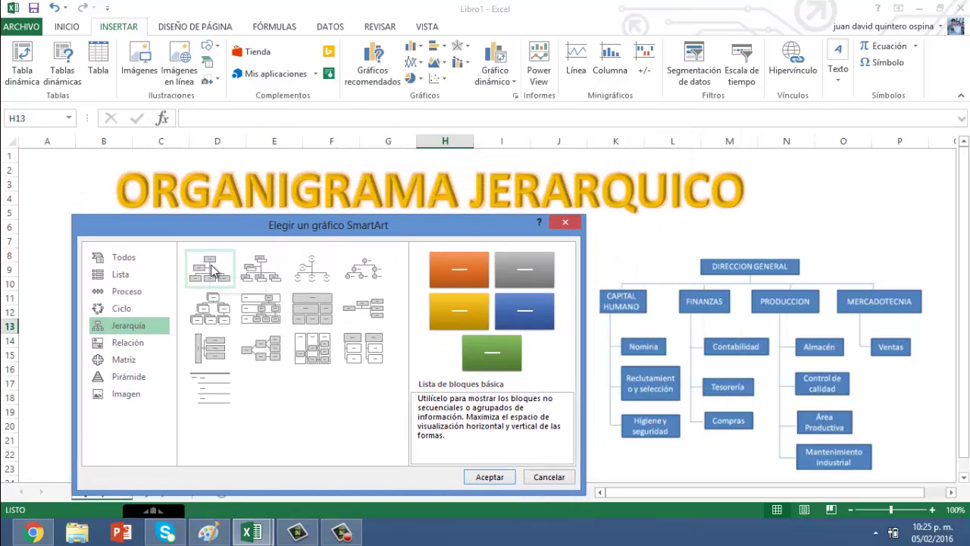
left_click(220, 267)
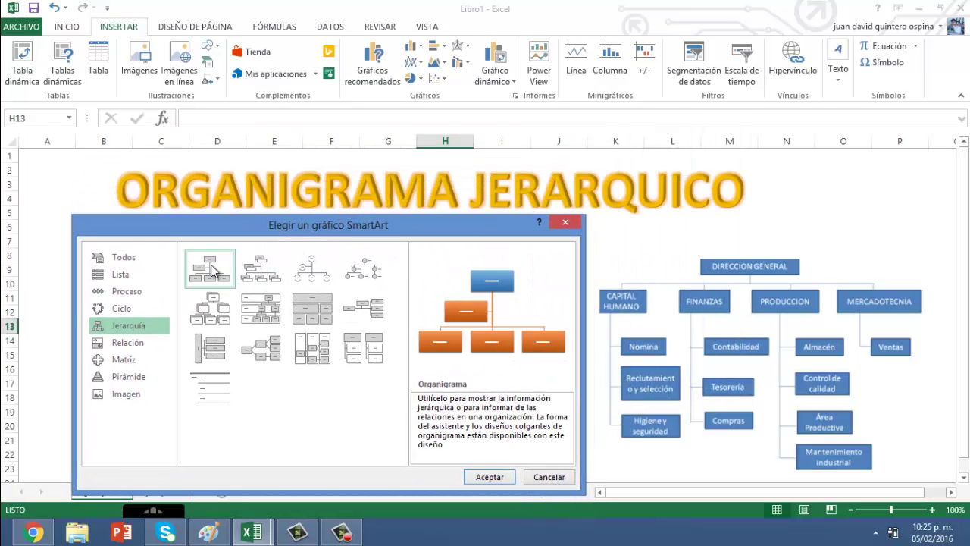
left_click(488, 474)
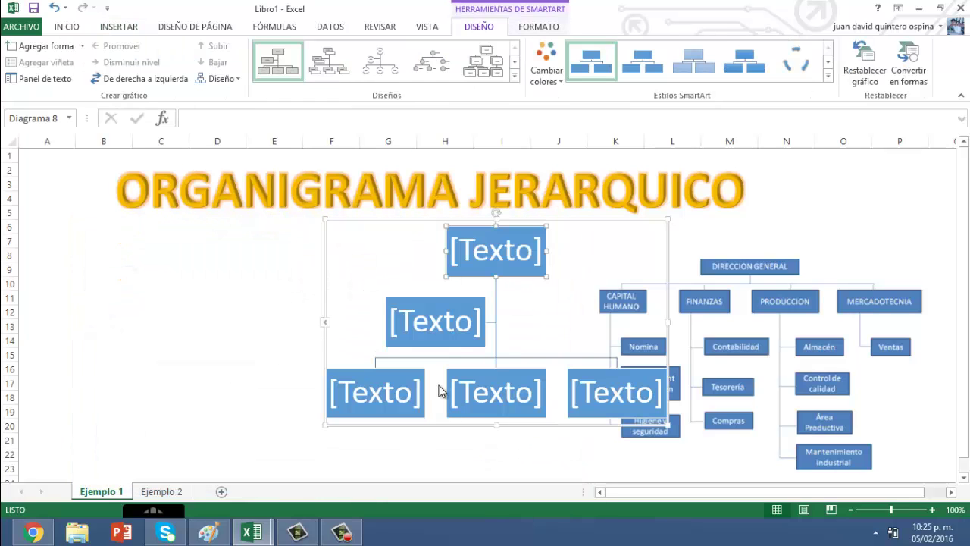
Step: Move the new org chart left under the title and reduce it to one DIRECCION GENERAL box
left_click_drag(556, 217, 416, 222)
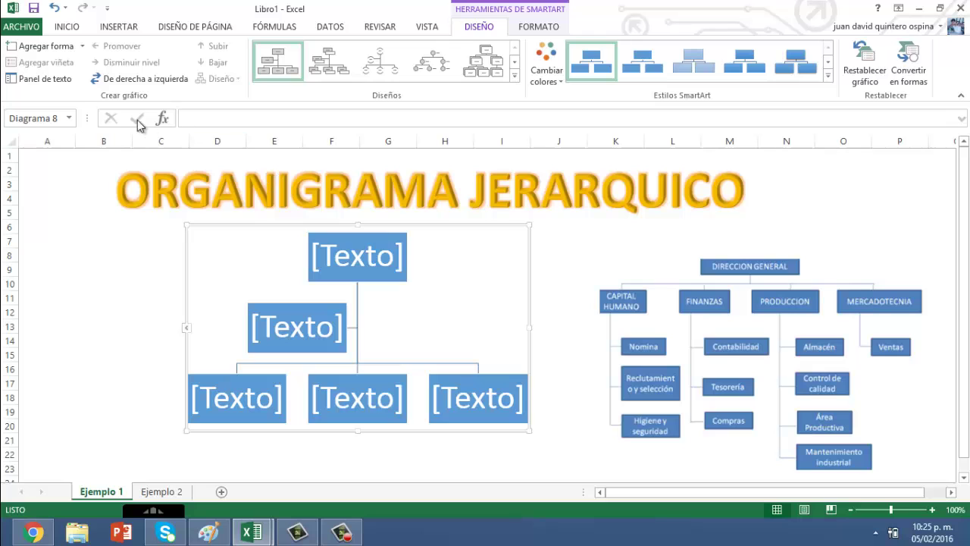
left_click(59, 80)
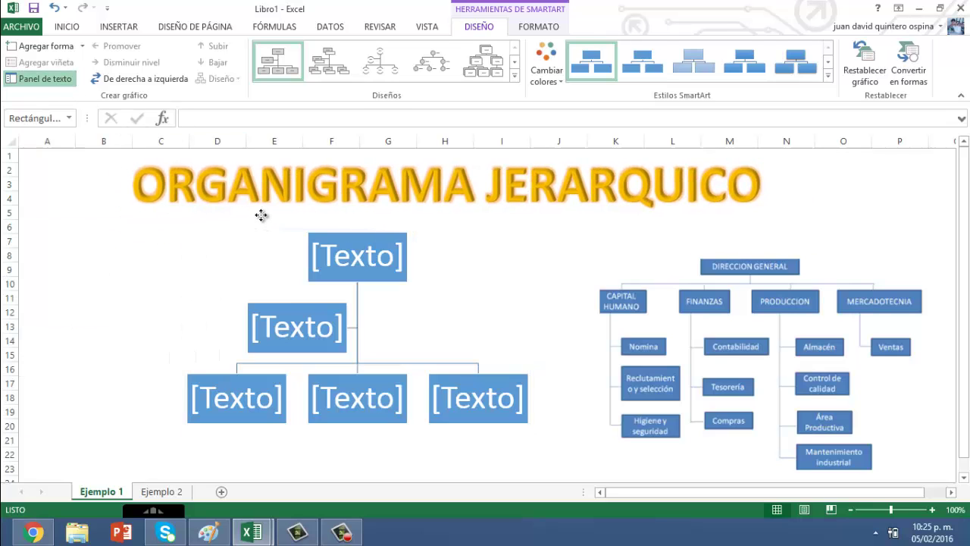
left_click_drag(254, 222, 262, 214)
left_click(288, 260)
left_click(116, 324)
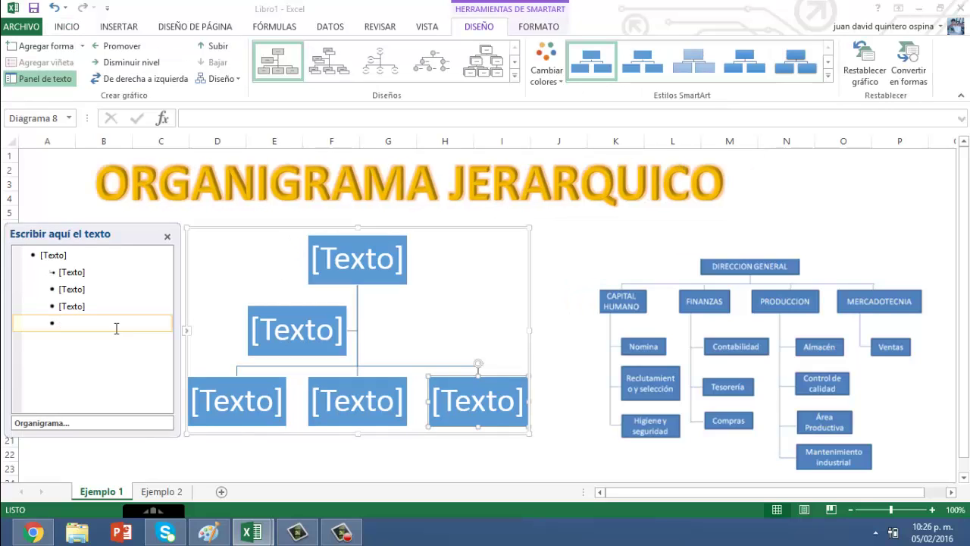
key("BackSpace")
key("BackSpace")
key("BackSpace")
key("BackSpace")
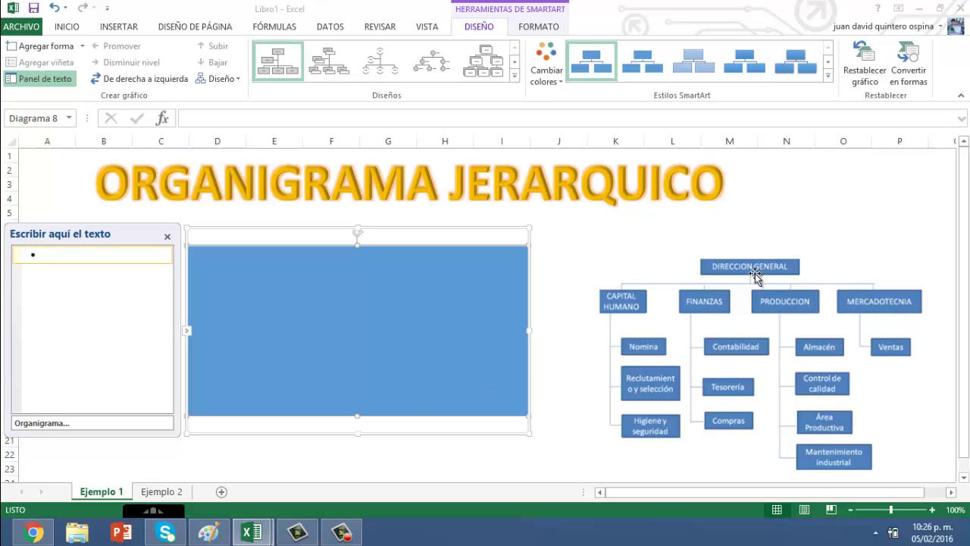
type("DIREC")
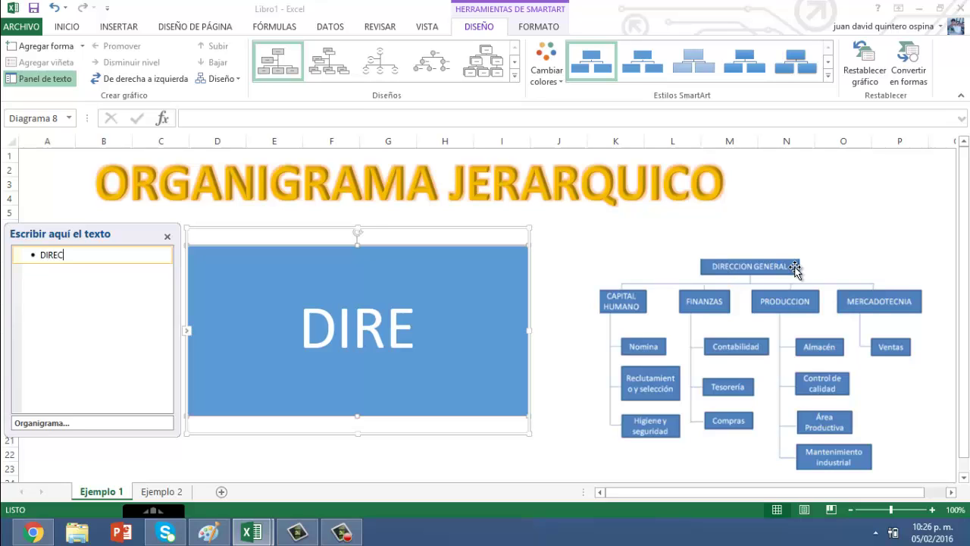
type("CION GE")
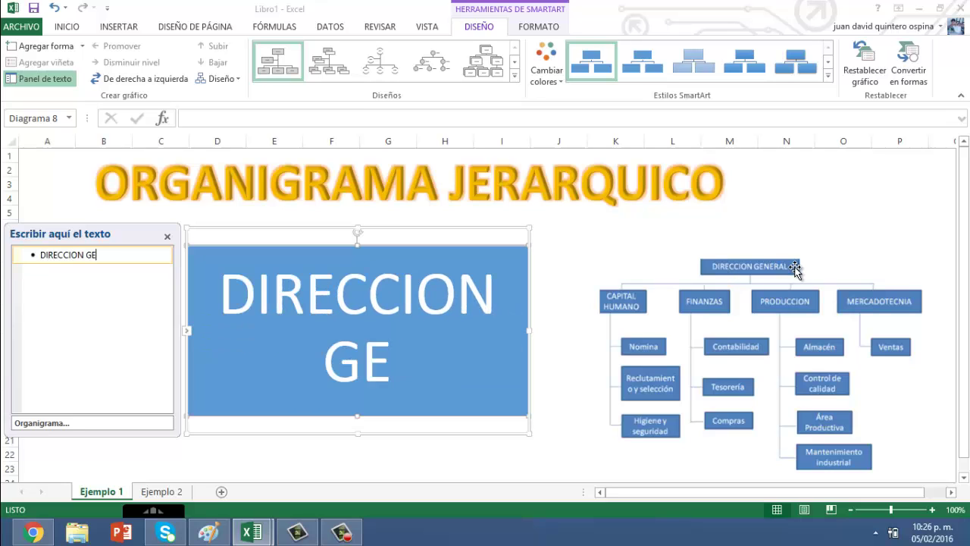
type("NERAL")
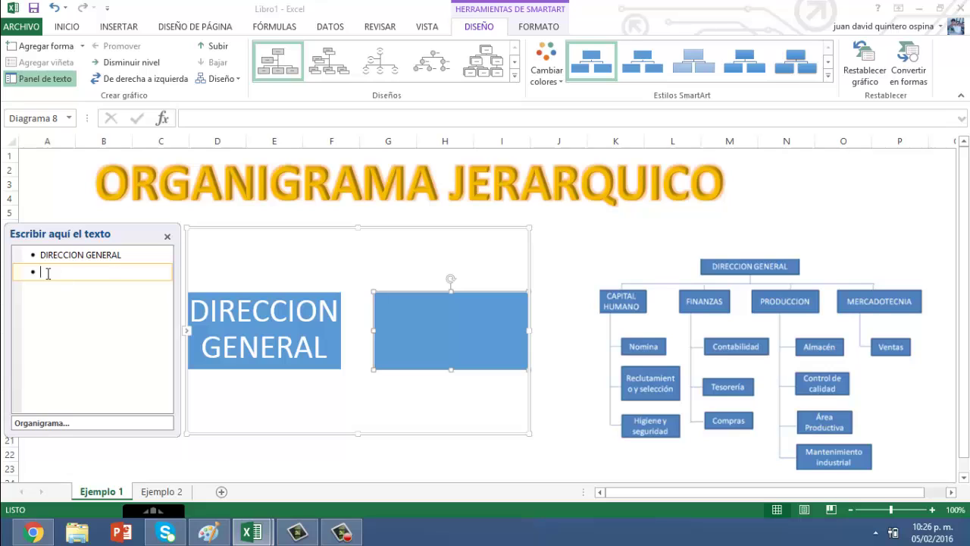
Step: Demote the second entry and add CAPITAL HUMANO, FINANZAS, PRODUCCION and MERCADOTECNIA beneath DIRECCION GENERAL
right_click(49, 278)
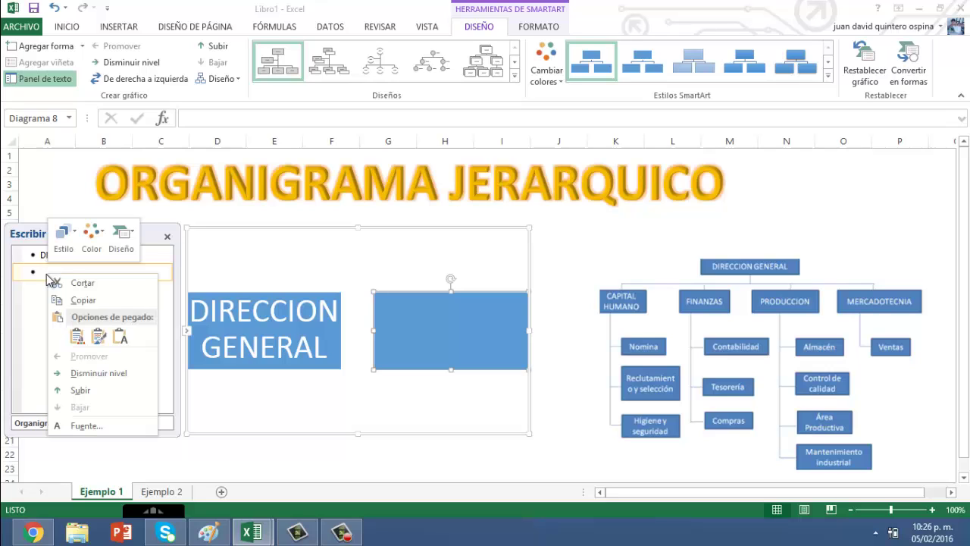
left_click(84, 373)
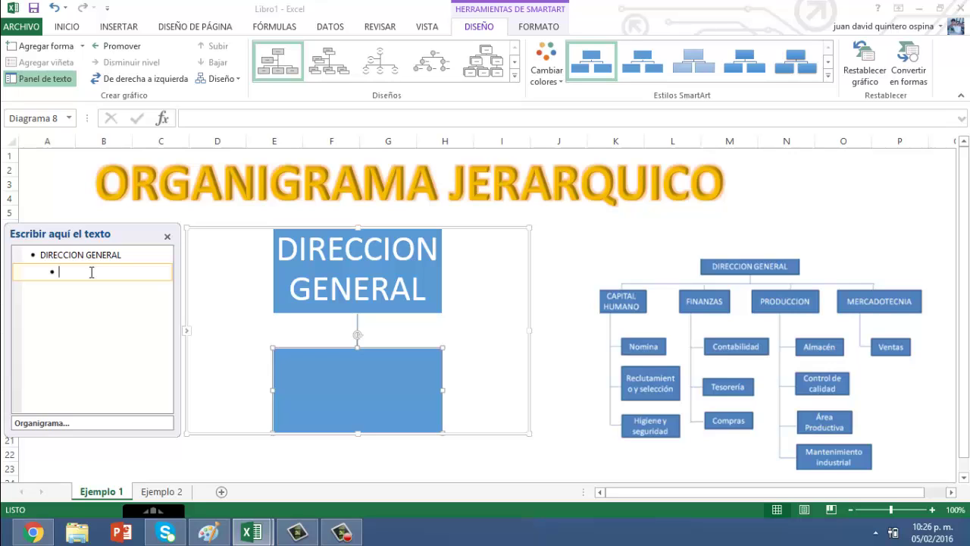
type("CAPITAL HUMANO")
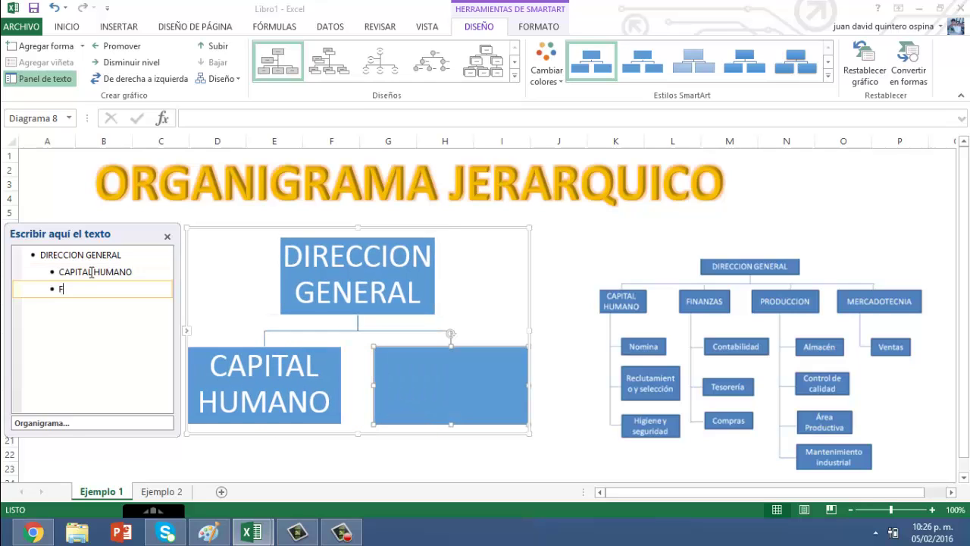
type(" FINANZAS ")
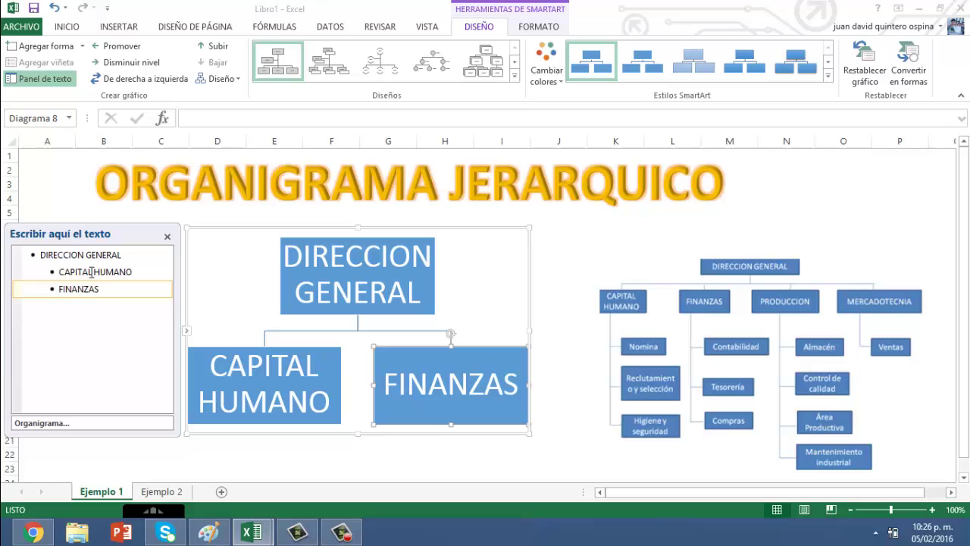
type("PRODUCCI")
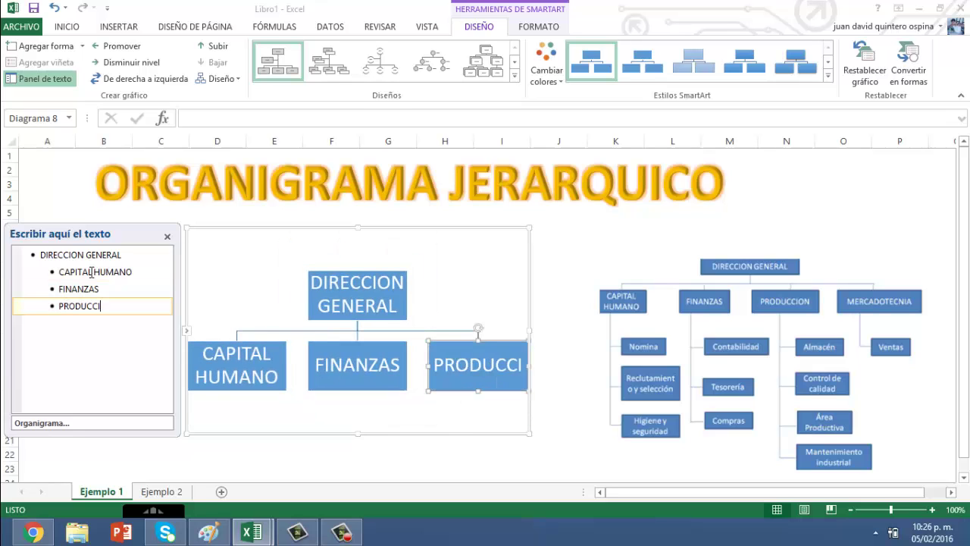
type("ON")
key("Return")
type("ME")
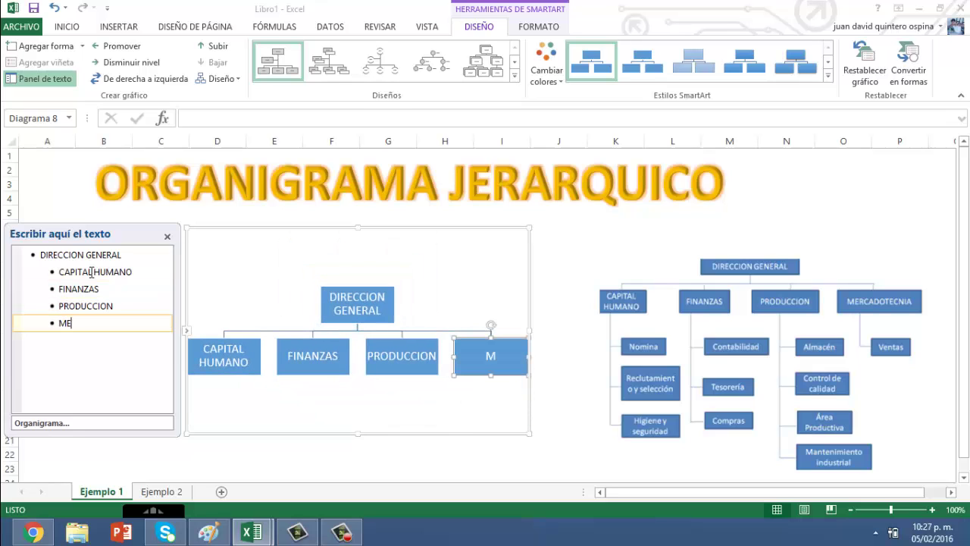
type("RCADOTECNIA")
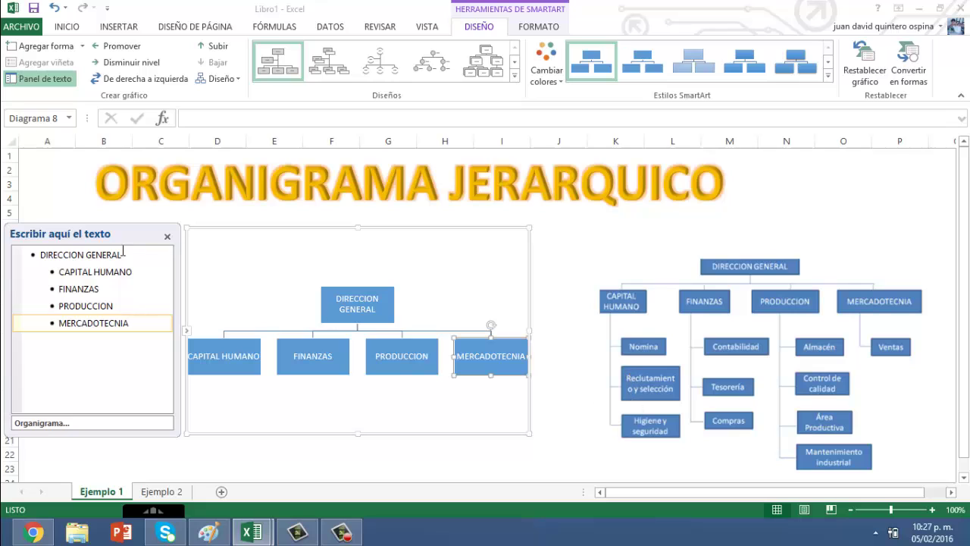
Step: Add NOMINA, RECLUTAMIENTO and HIGIENE Y SEGURIDAD under CAPITAL HUMANO
left_click(141, 272)
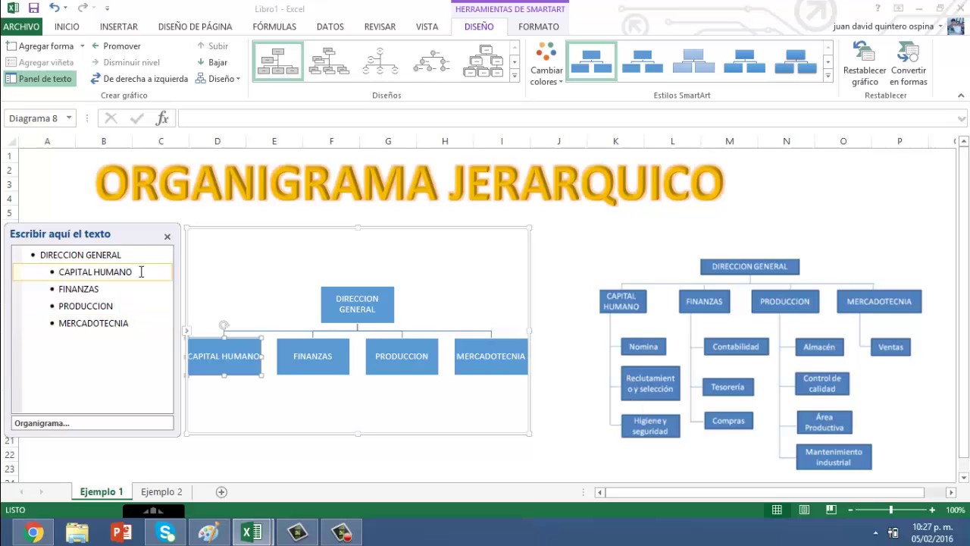
key("Return")
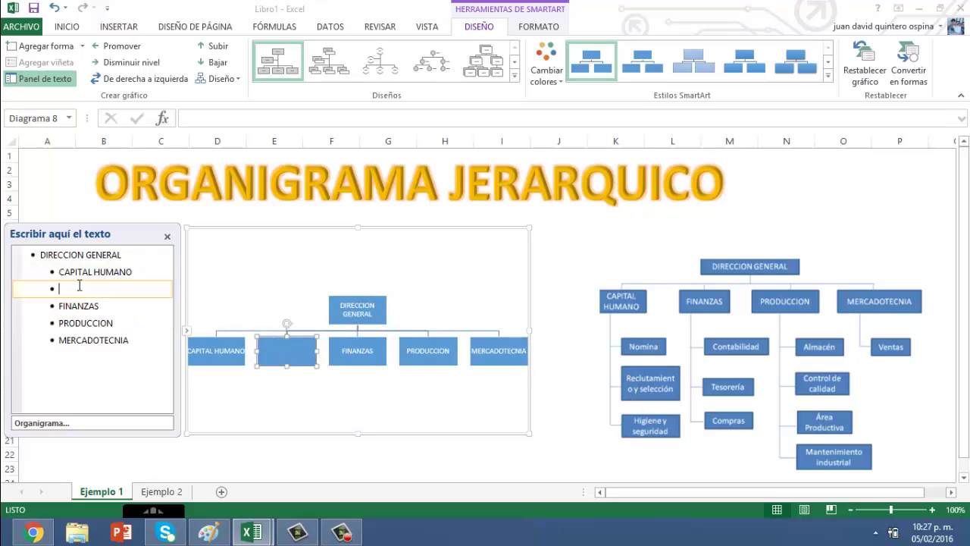
left_click(126, 64)
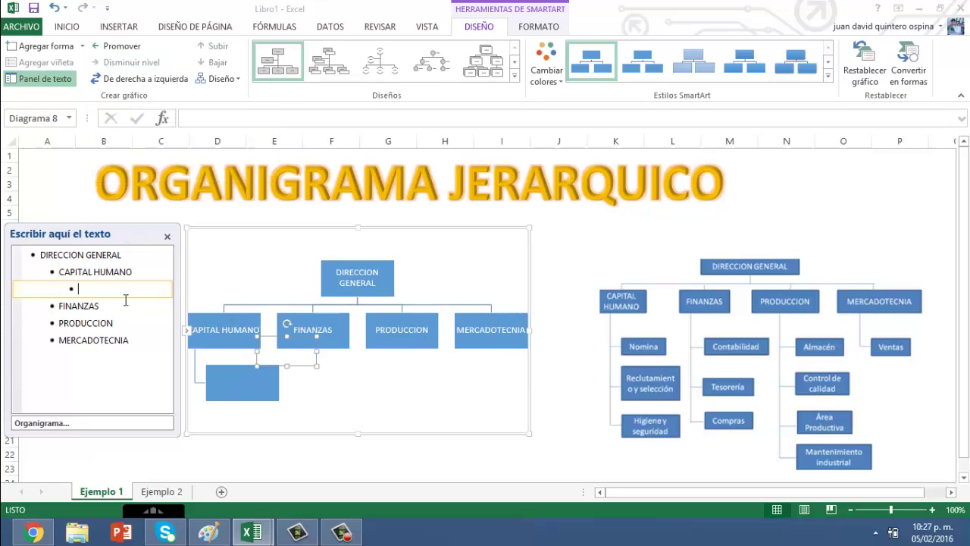
type("NOMIN")
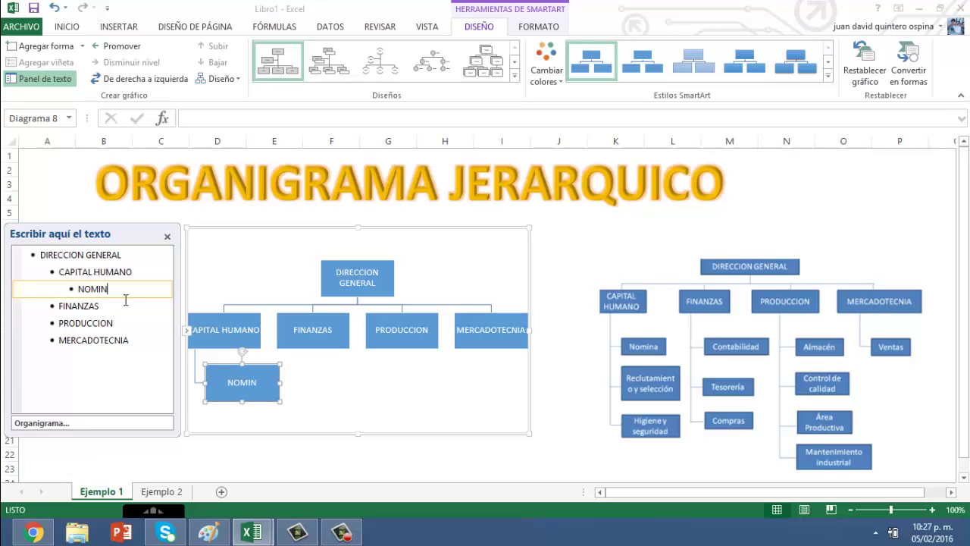
type("A")
key("Return")
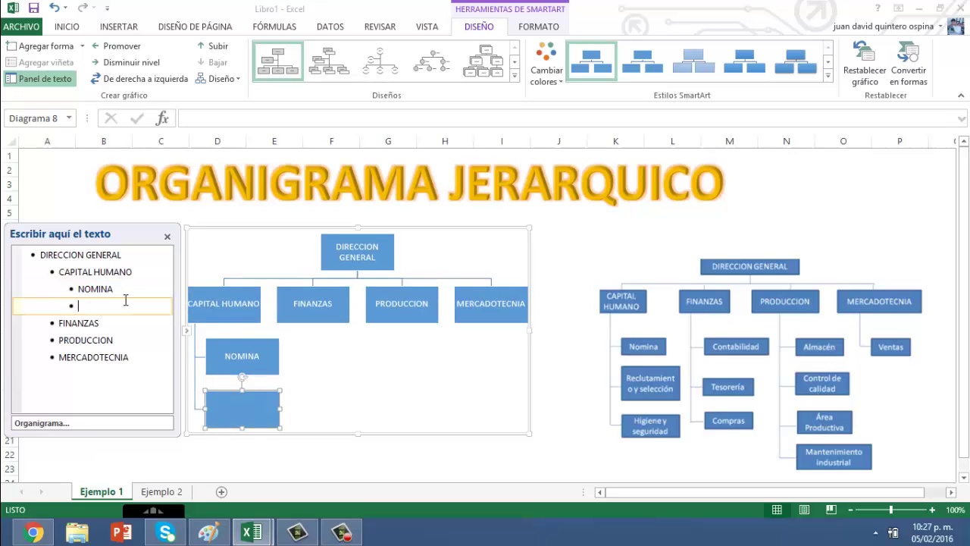
type("RECLUTAM")
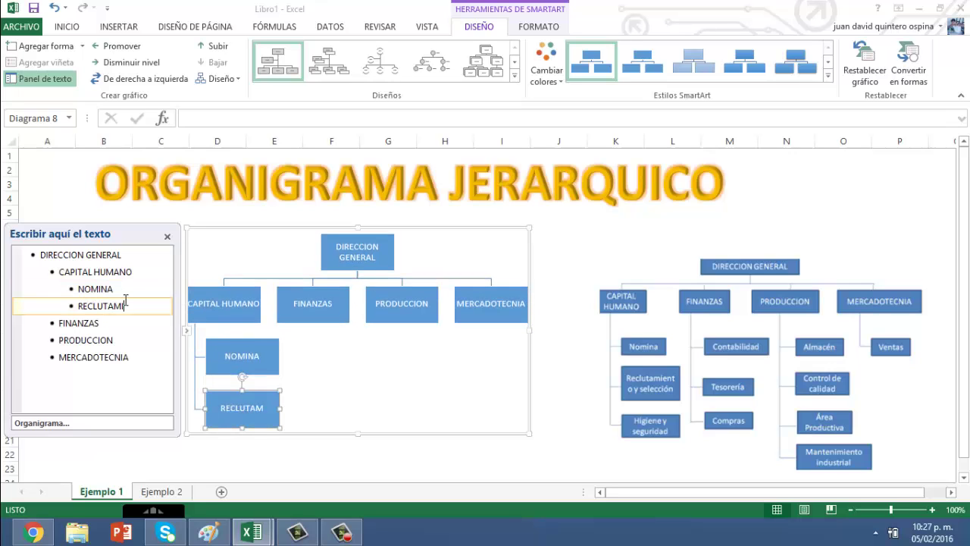
type("IENTO")
key("Return")
type("HIGI")
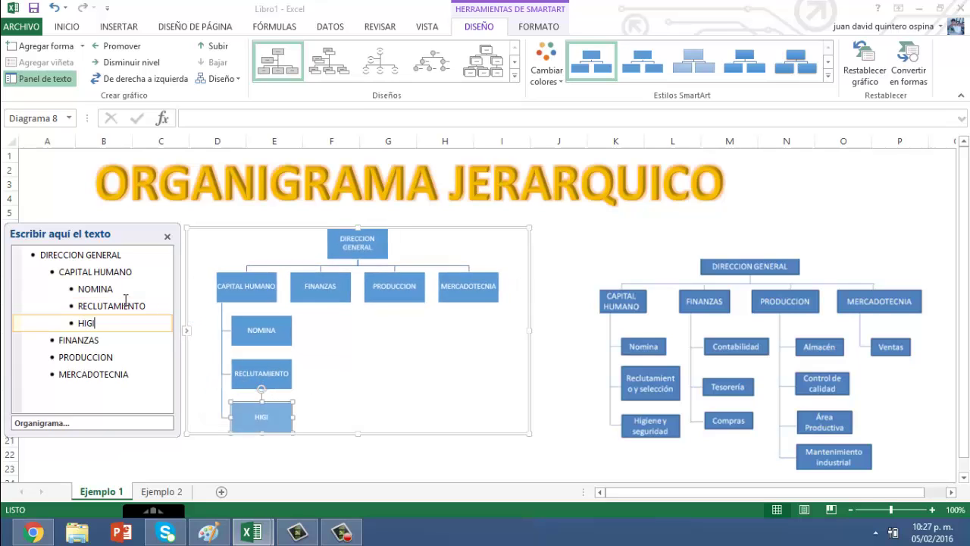
type("ENE Y SEGURIDA")
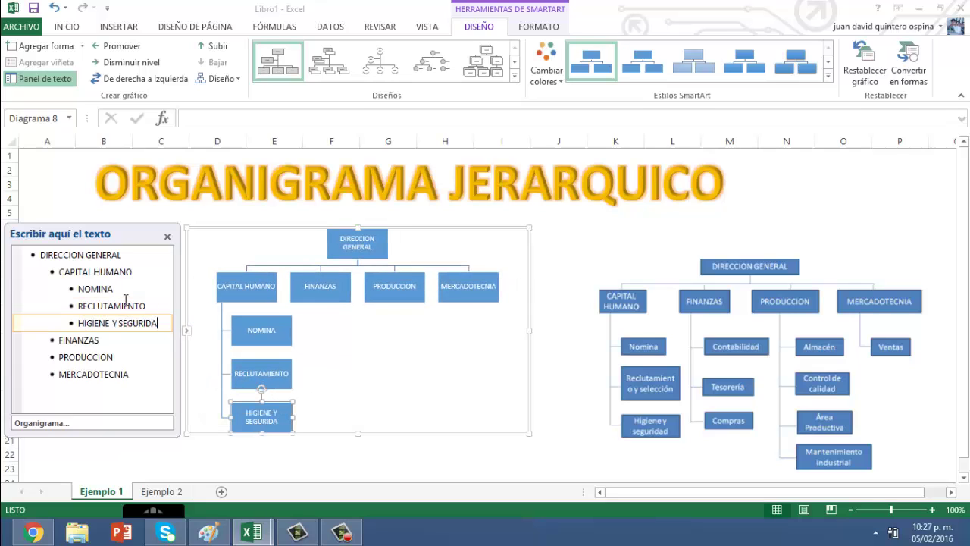
type("D")
Step: Add CONTABILIDAD, TESORERIA and COMPRAS under FINANZAS
left_click(124, 342)
key("Return")
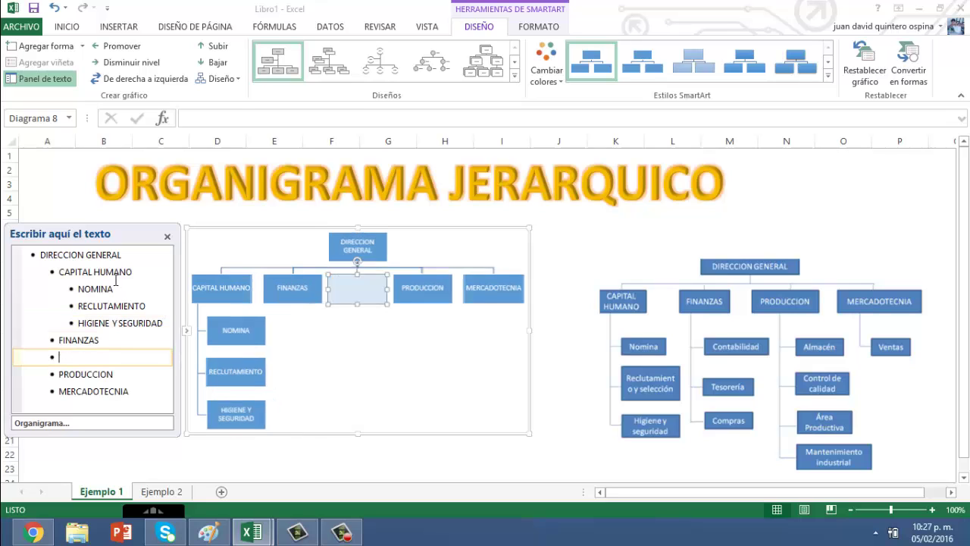
left_click(104, 63)
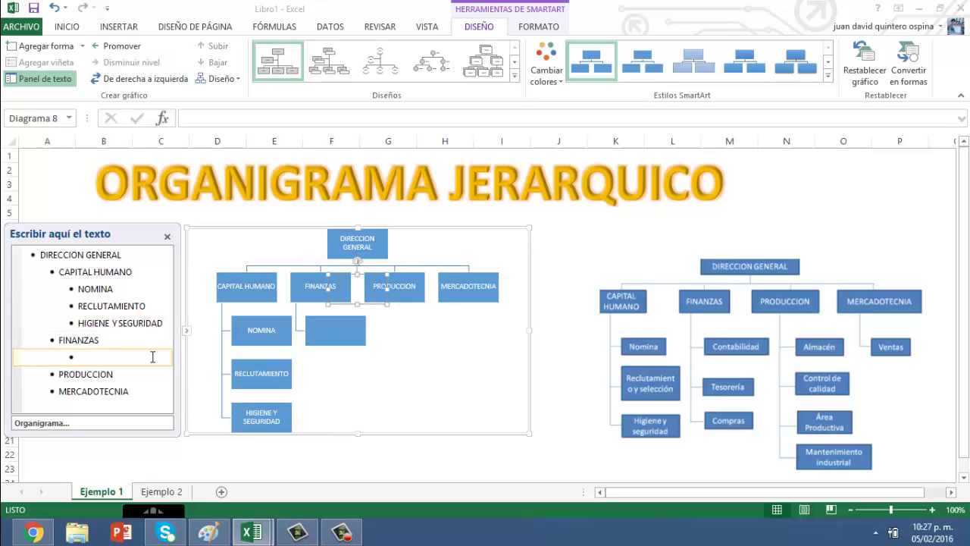
type("CONTABILIDAD")
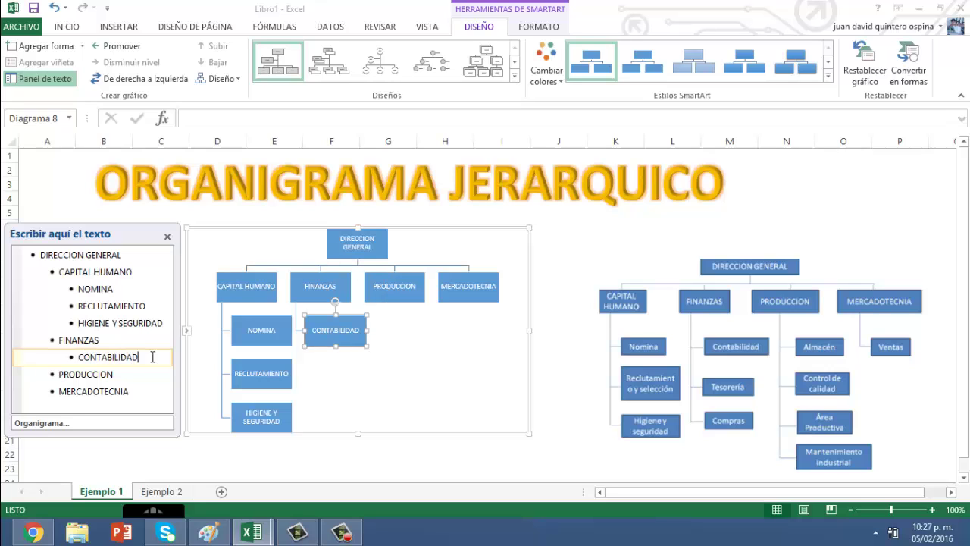
key("Return")
type("TESORE")
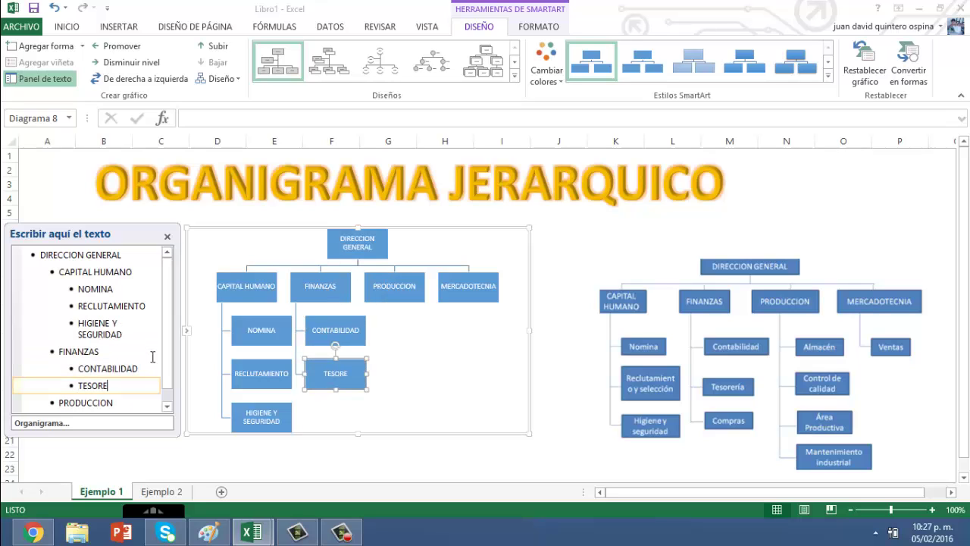
type("RIA")
key("Return")
type("COM")
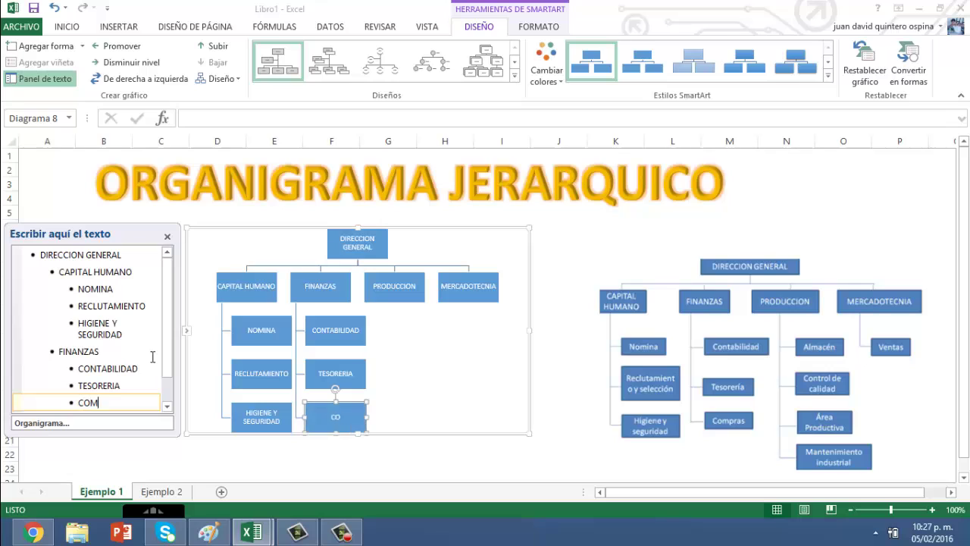
type("PARA")
key("BackSpace")
key("BackSpace")
key("BackSpace")
type("RAS")
scroll(130, 379, "down", 1)
Step: Add ALMACEN, CALIDAD, AREA PRODUCTIVA and MANTENIMIENTO under PRODUCCION
left_click(136, 389)
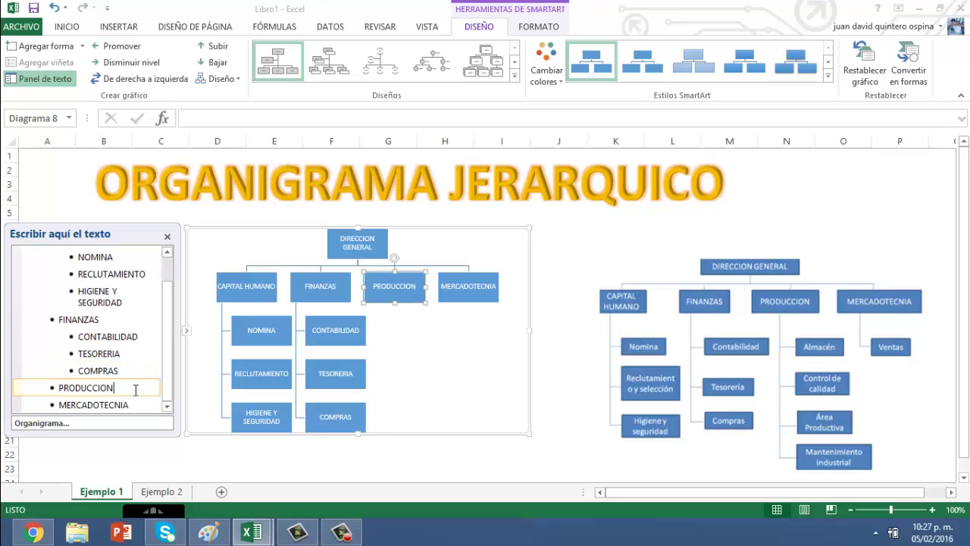
key("Return")
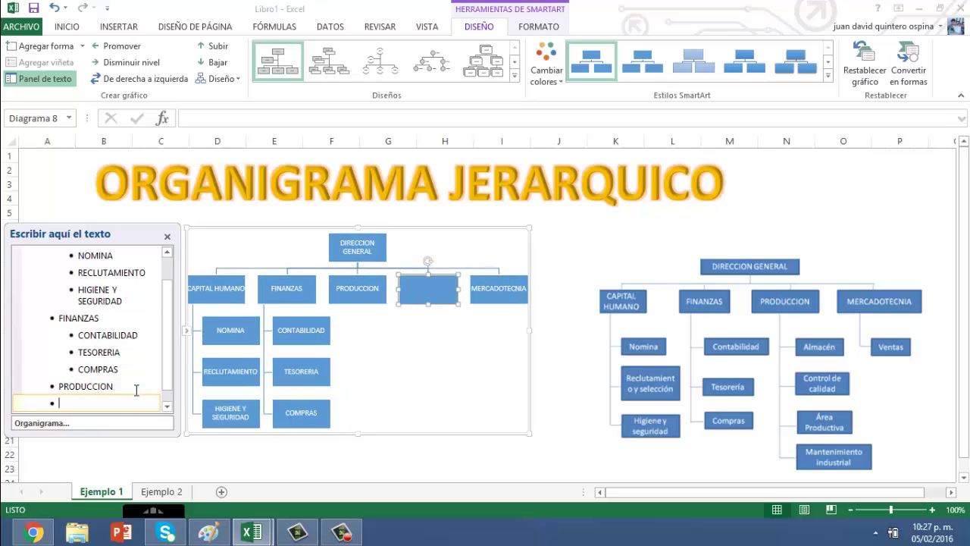
left_click(125, 62)
type("ALM")
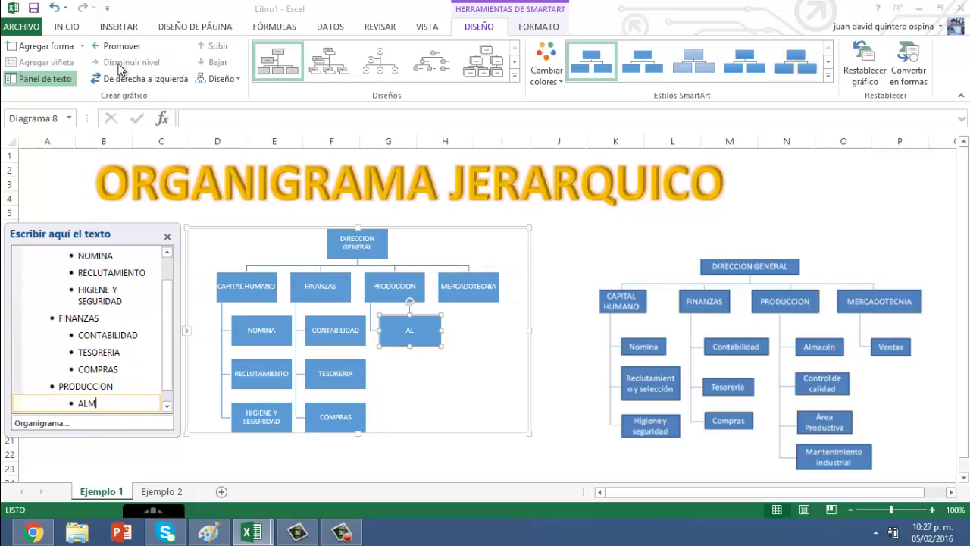
type("ACEN")
key("Return")
type("CALIDA")
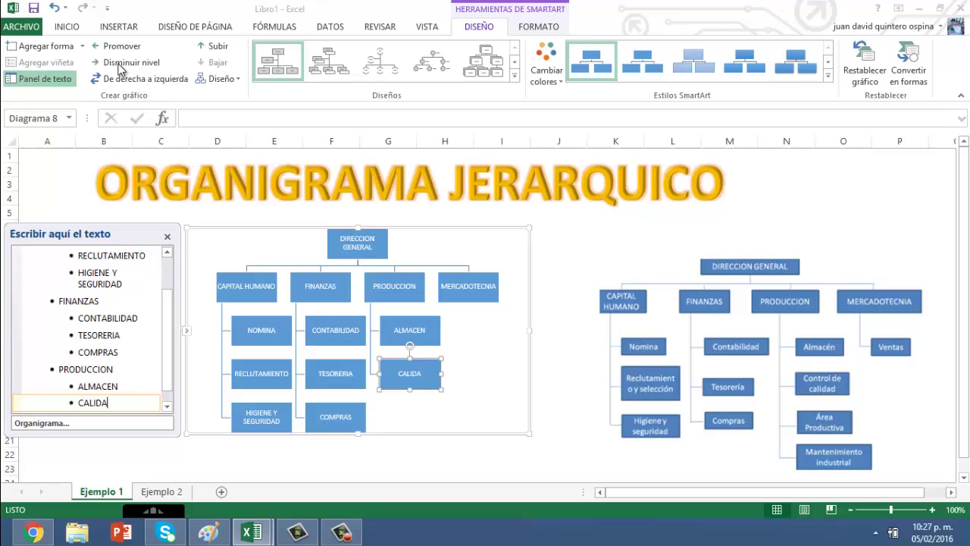
type("D")
key("Return")
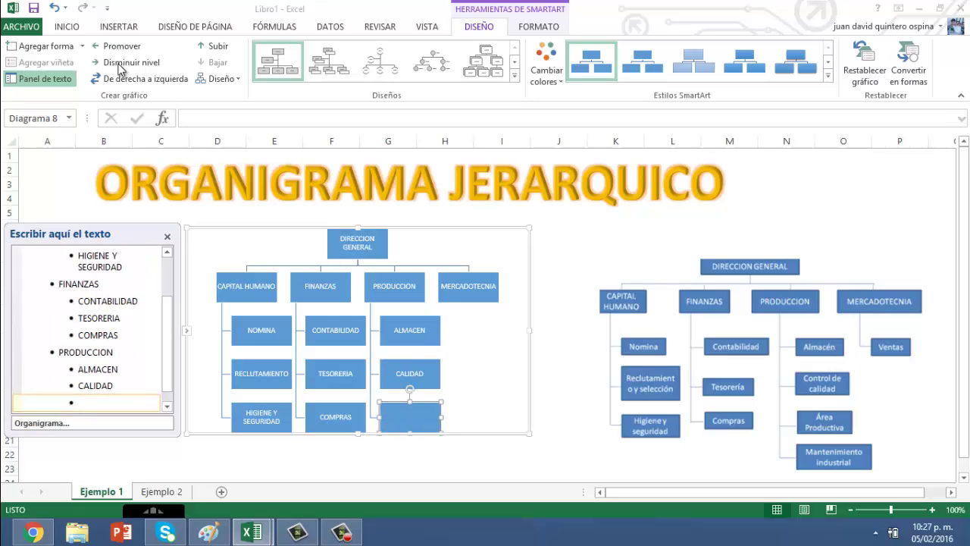
type("AREA PRODUCT")
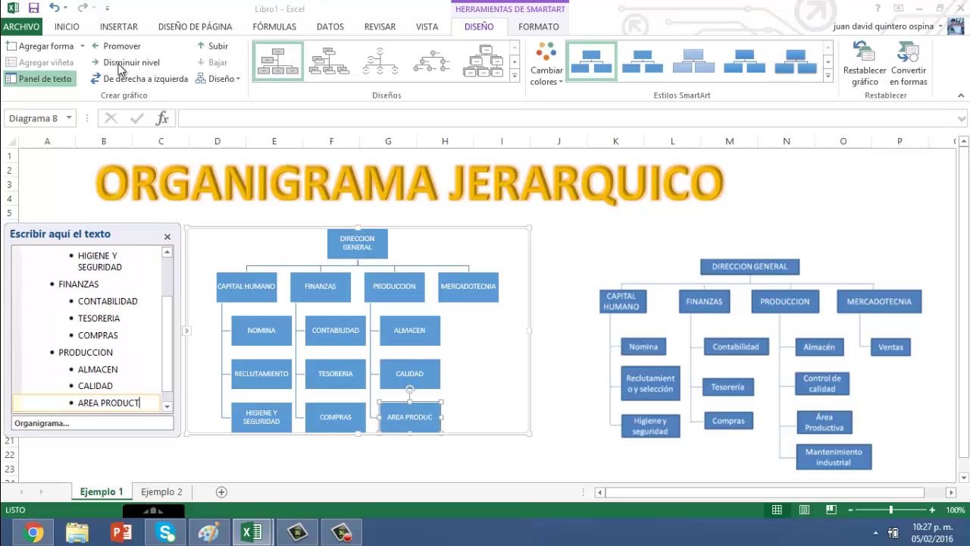
type("IVA")
key("Return")
type("MANT")
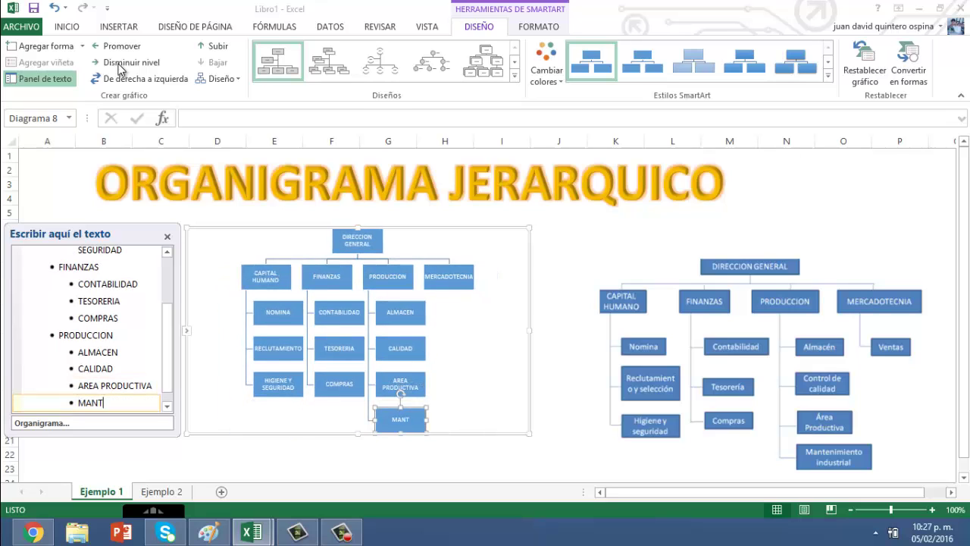
type("ENIMIE")
type("NTO")
Step: Make MERCADOTECNIA a department beside PRODUCCION with a VENTAS box beneath it
key("Return")
key("shift+Tab")
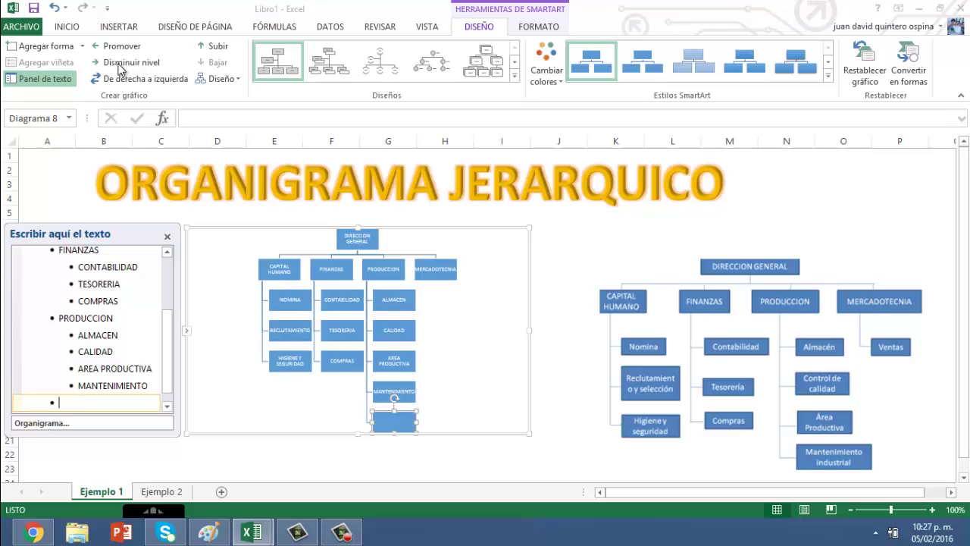
key("Delete")
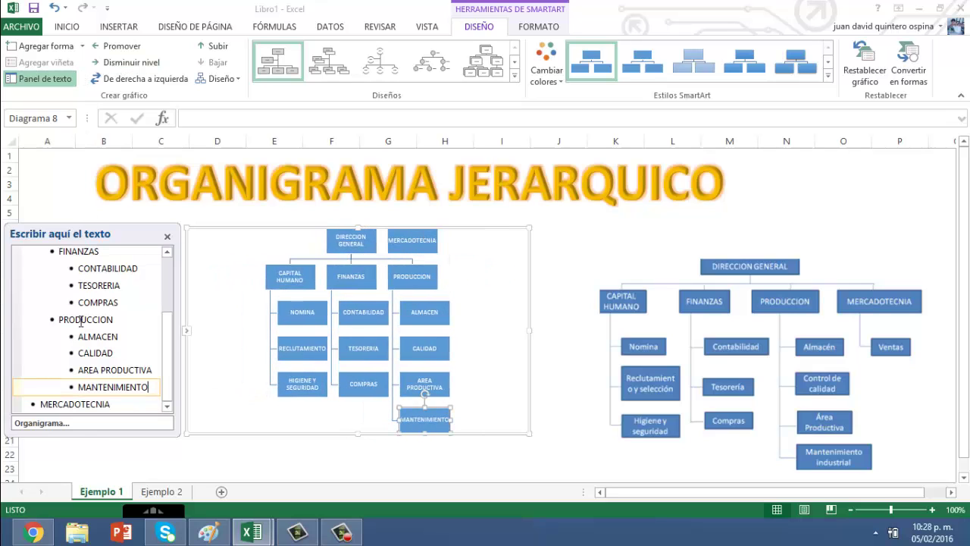
left_click(52, 404)
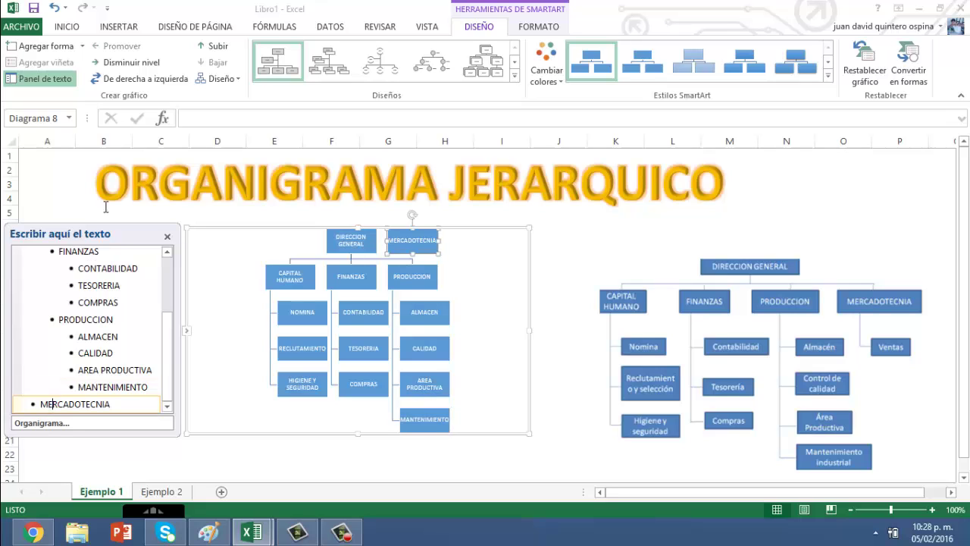
left_click(123, 62)
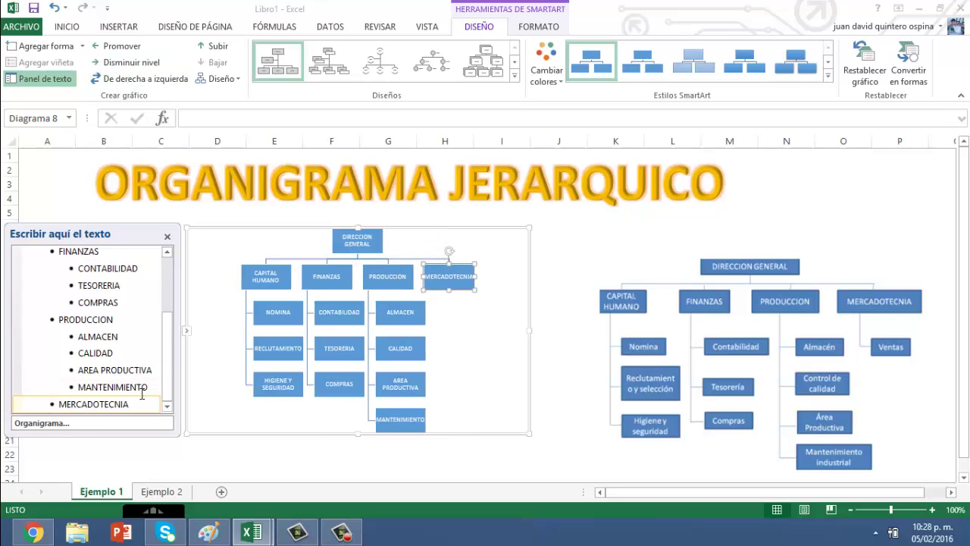
key("Return")
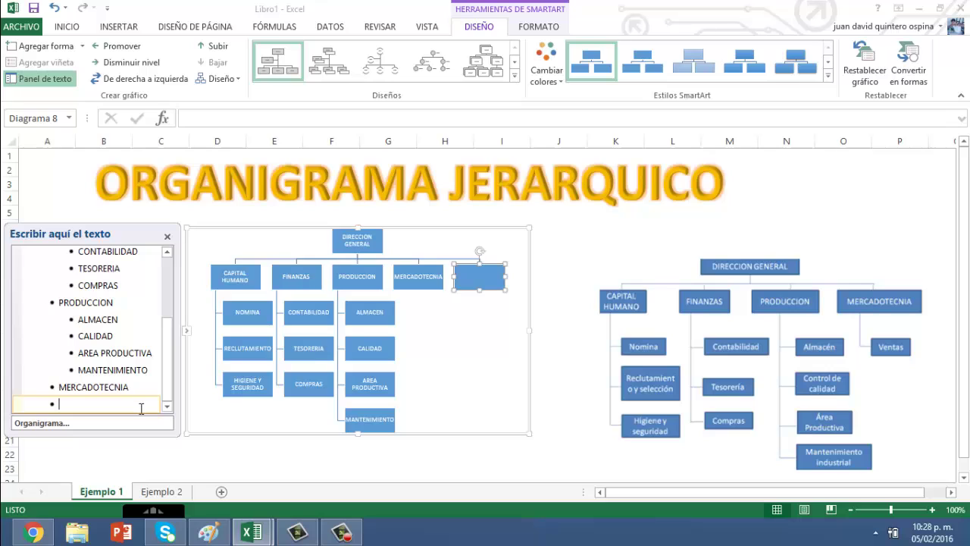
left_click(125, 63)
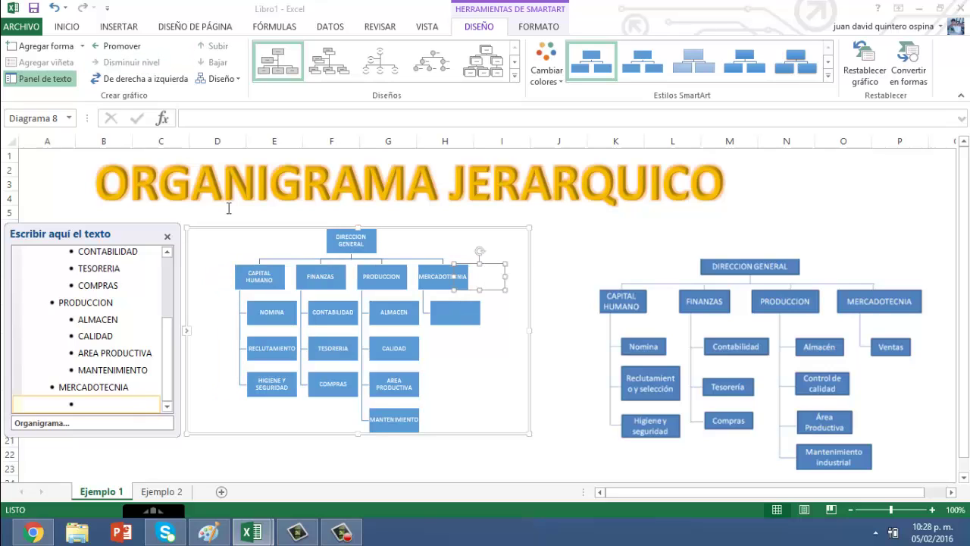
type("VENTAS")
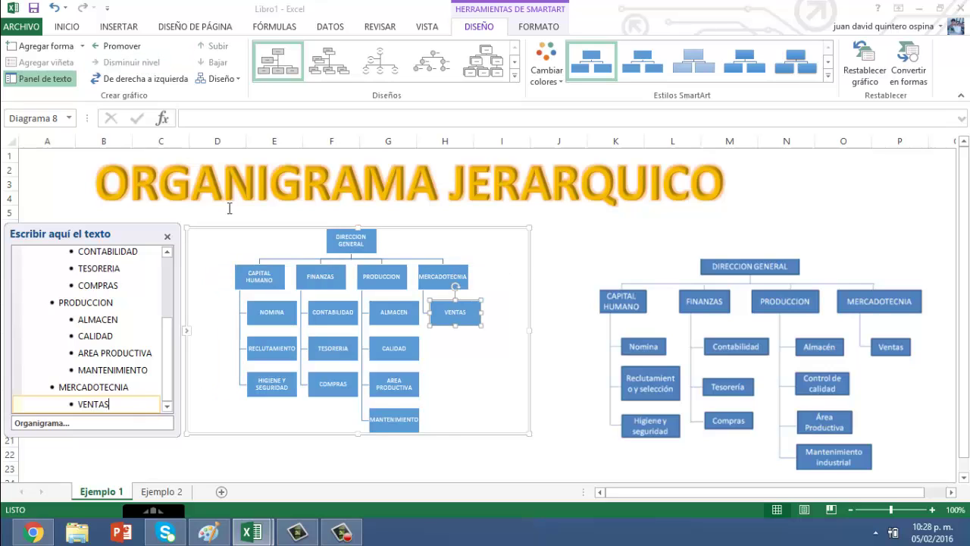
left_click(403, 226)
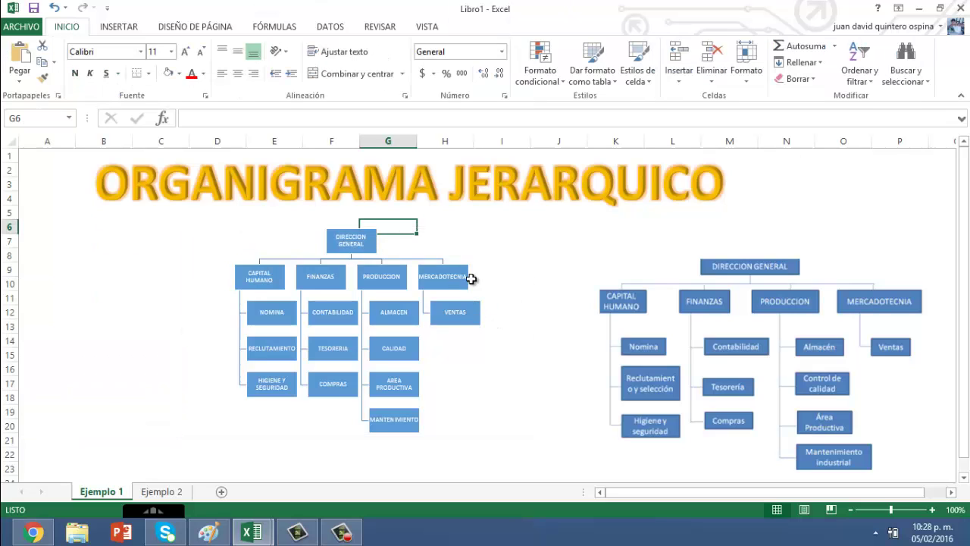
Step: Apply the semicircle org chart layout with a dark outline colour scheme, then move to Ejemplo 2
left_click(444, 253)
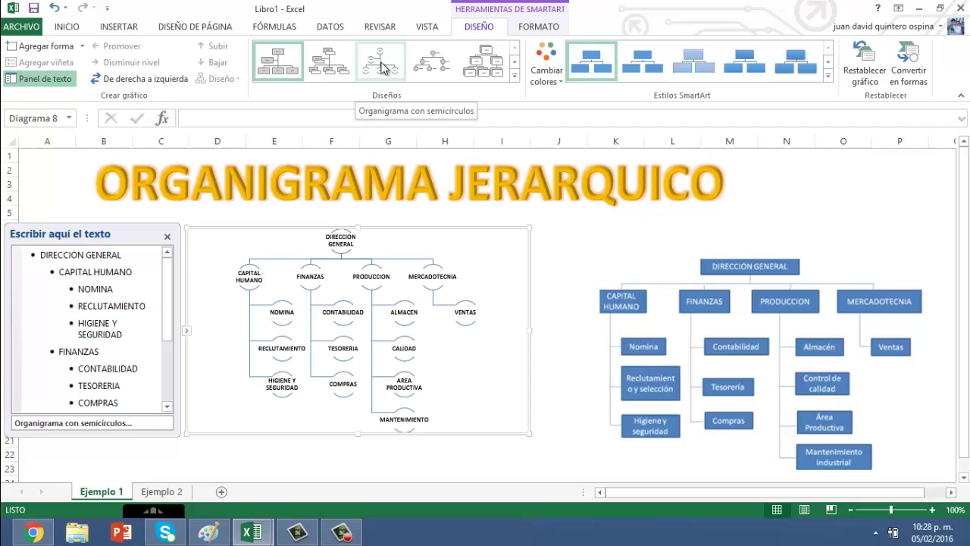
left_click(383, 69)
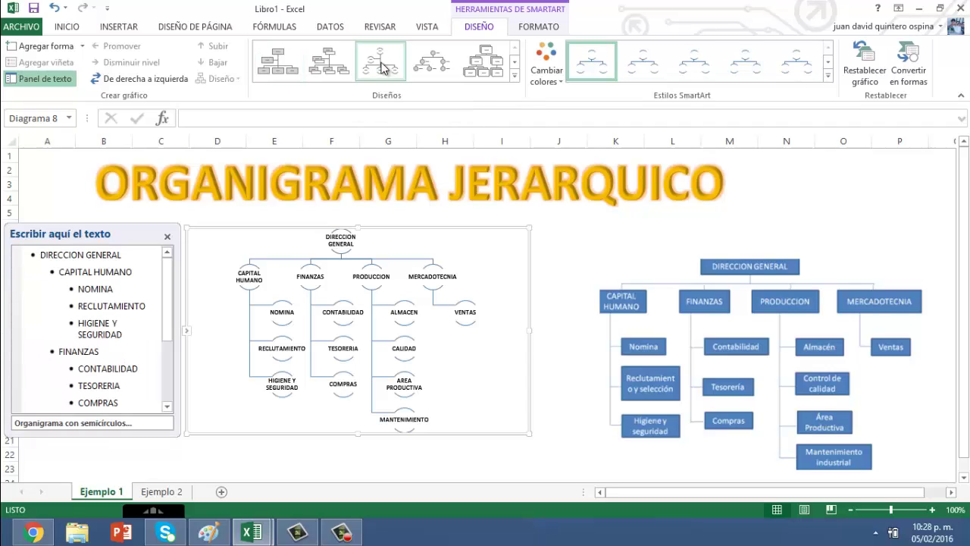
left_click(829, 77)
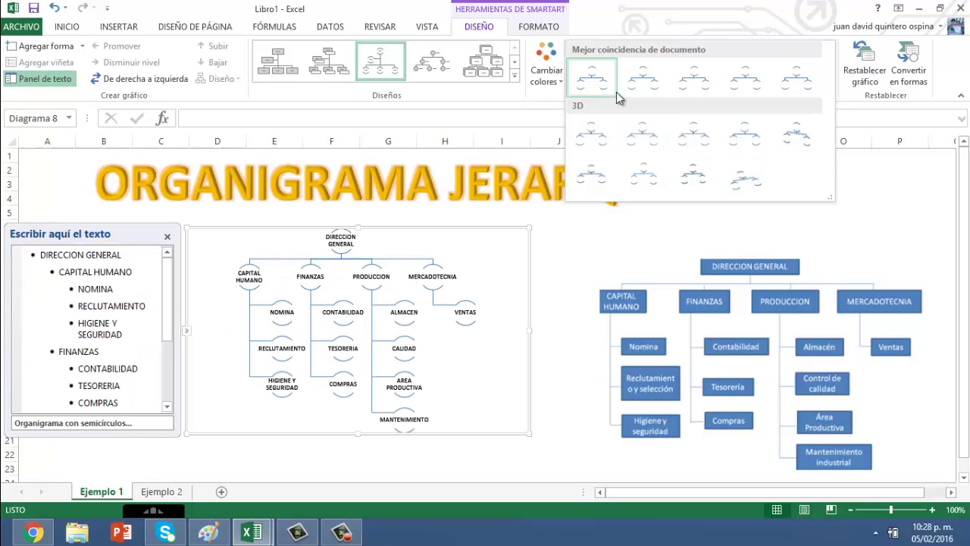
left_click(545, 76)
left_click(546, 75)
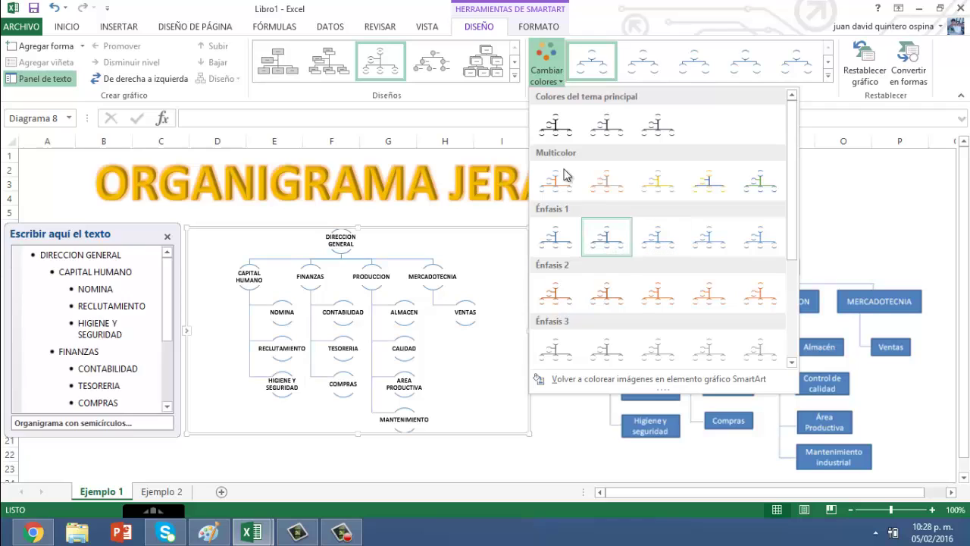
left_click(555, 126)
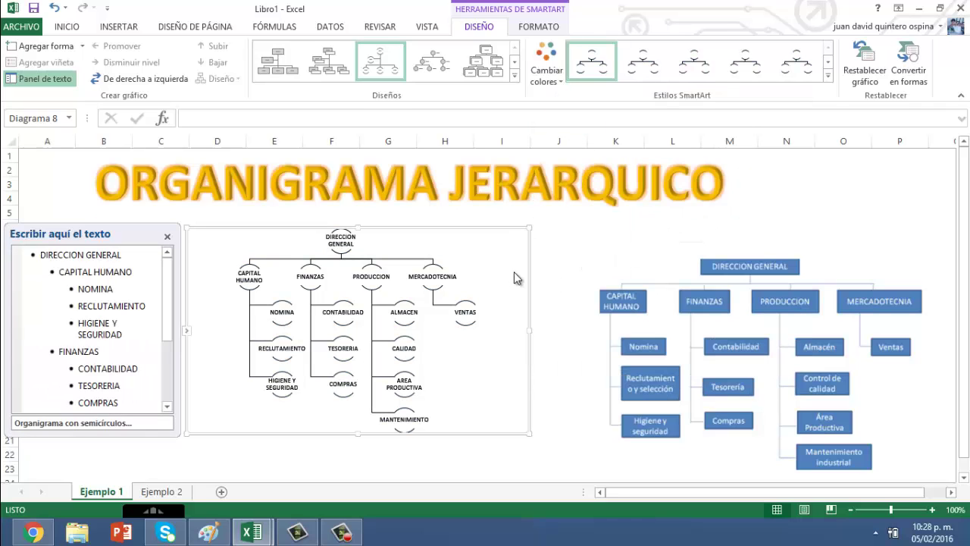
left_click(563, 244)
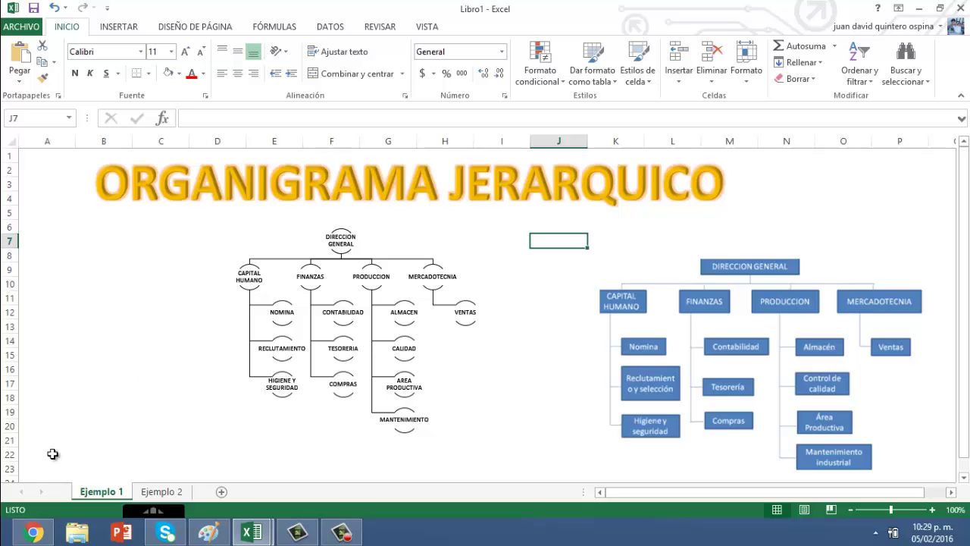
left_click(153, 491)
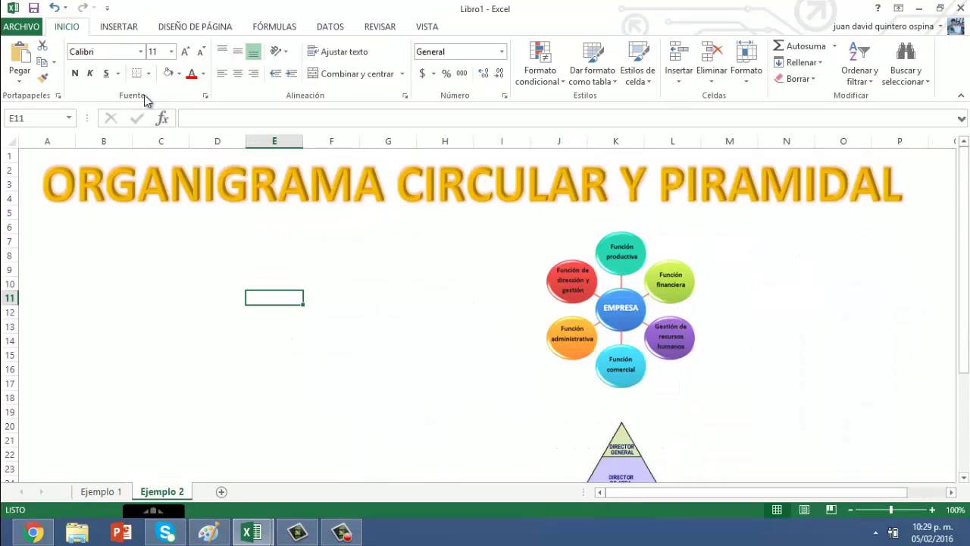
Step: Insert a Ciclo > Radial básico SmartArt after comparing it with Ciclo radial
left_click(125, 27)
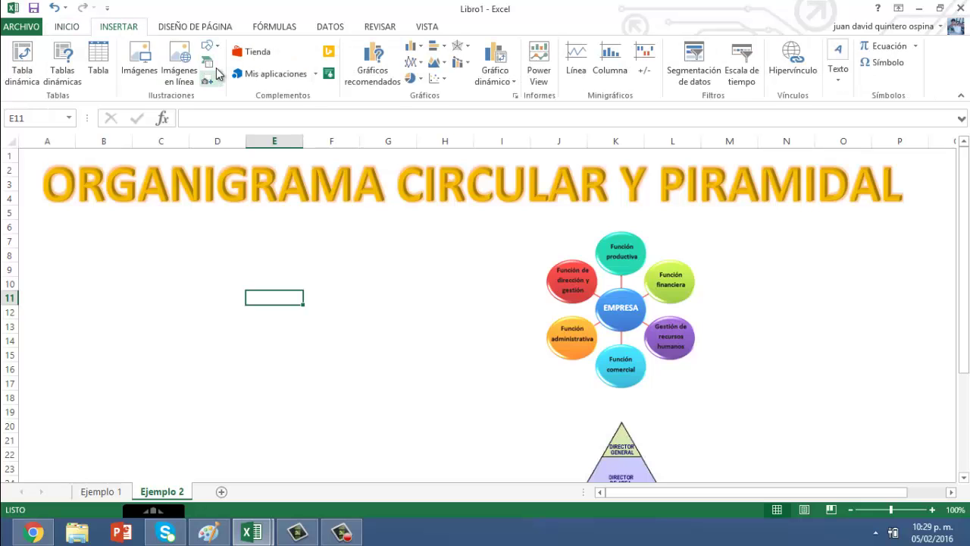
left_click(211, 66)
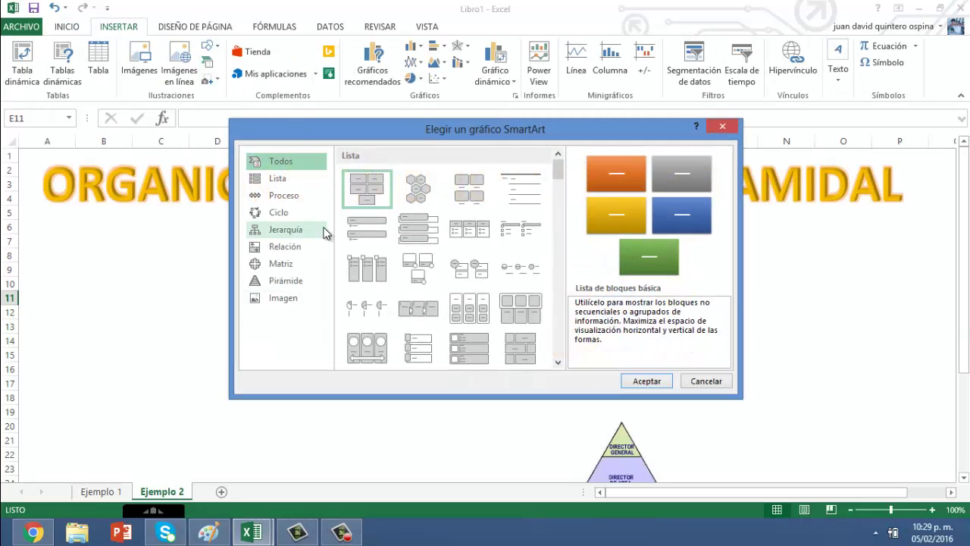
left_click(280, 214)
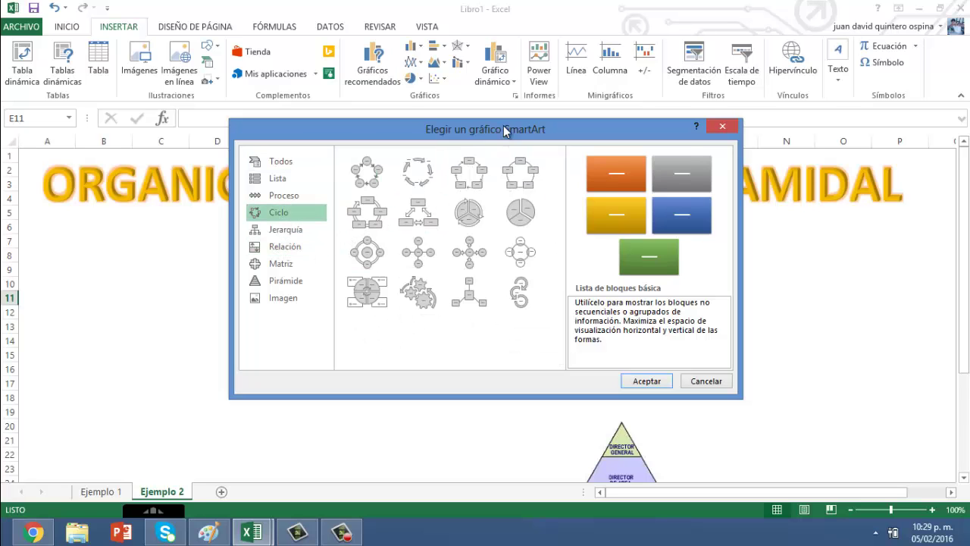
left_click_drag(506, 131, 281, 109)
left_click(149, 236)
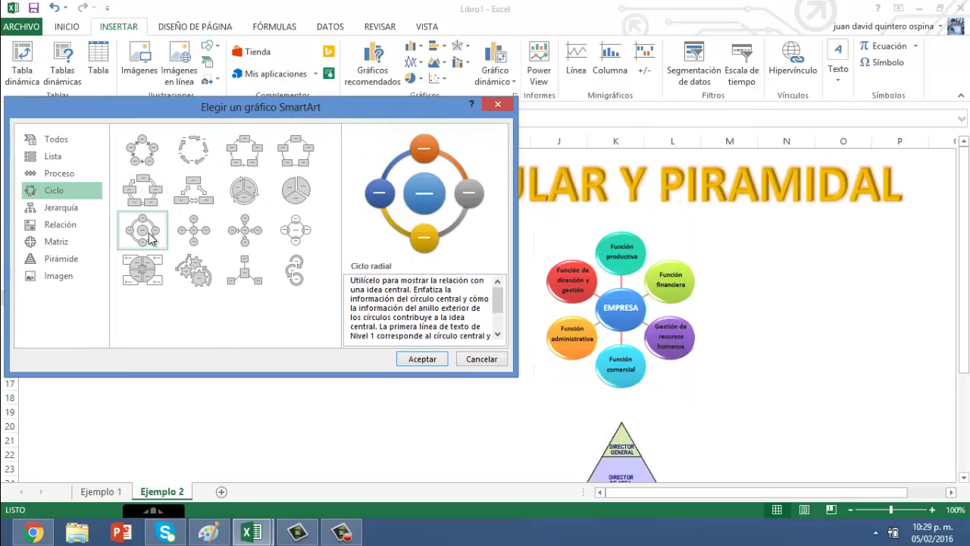
left_click(191, 230)
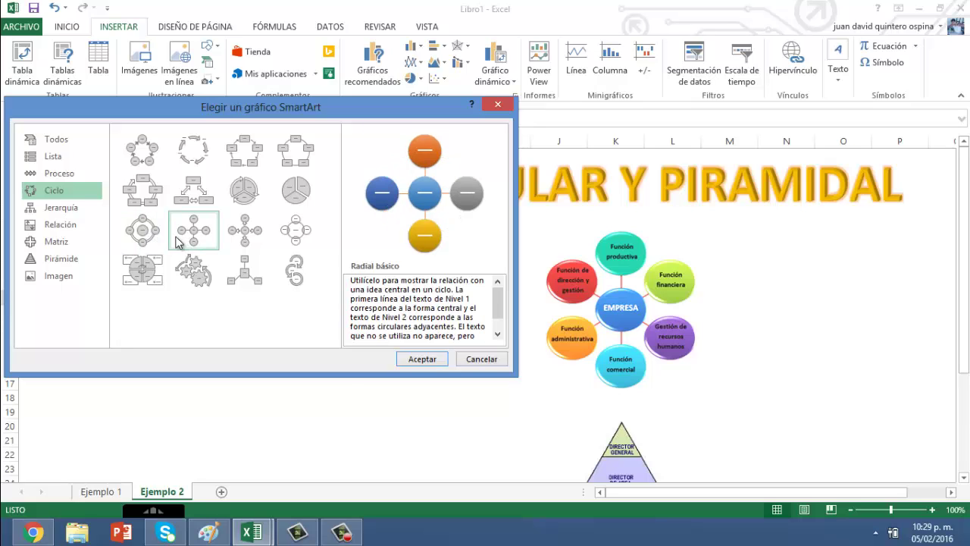
left_click(140, 228)
left_click(191, 227)
left_click(156, 234)
left_click(185, 233)
left_click(424, 362)
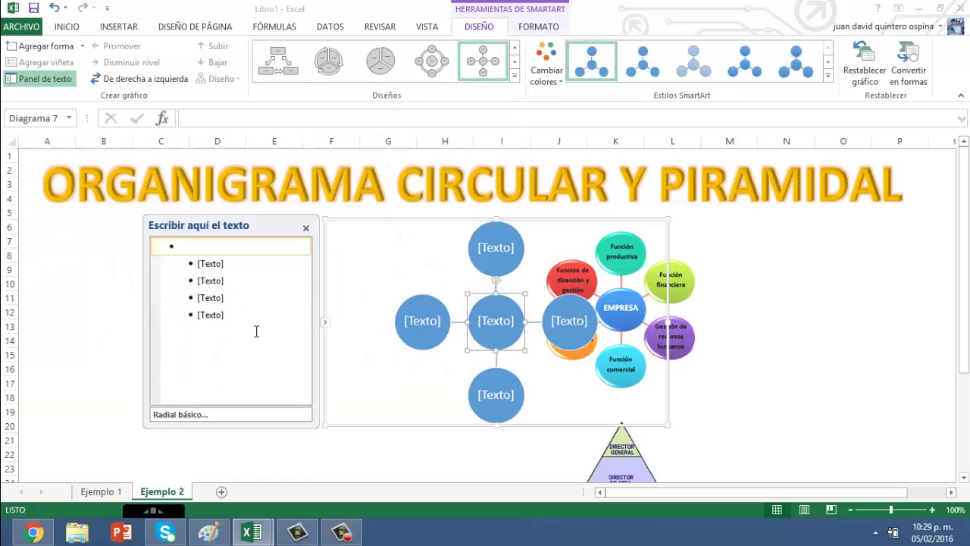
Step: Clear the placeholder entries, move the diagram left, and make EMPRESA the centre circle
left_click(241, 315)
key("BackSpace")
key("BackSpace")
key("BackSpace")
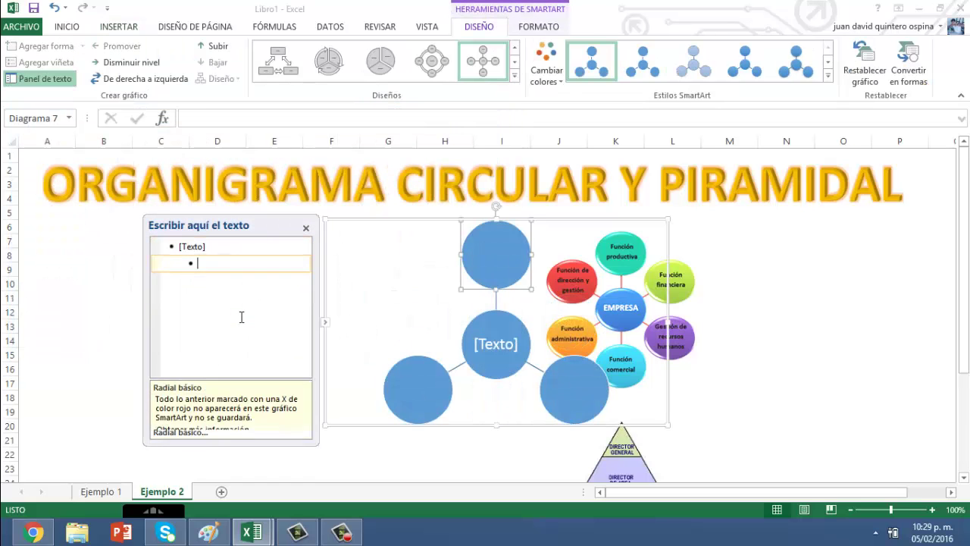
key("BackSpace")
key("BackSpace")
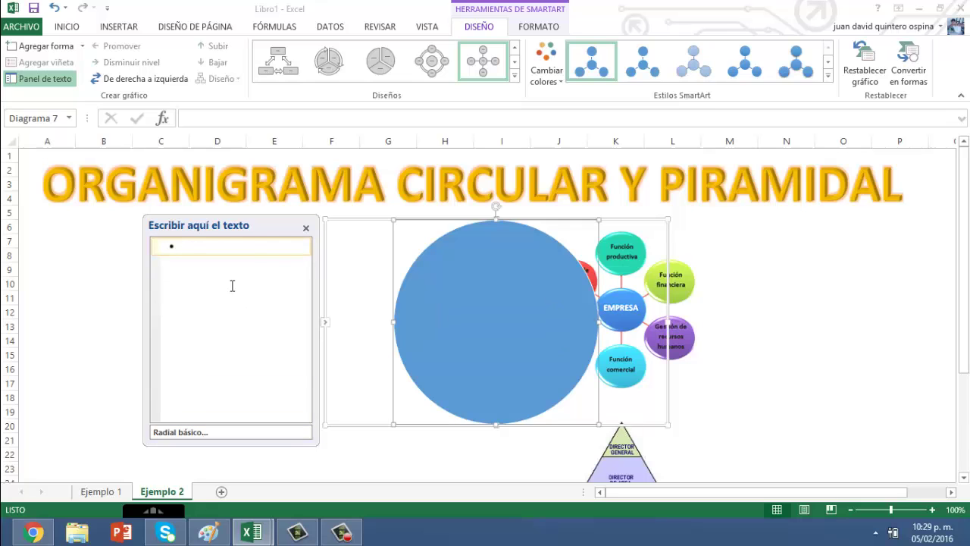
left_click_drag(254, 229, 184, 227)
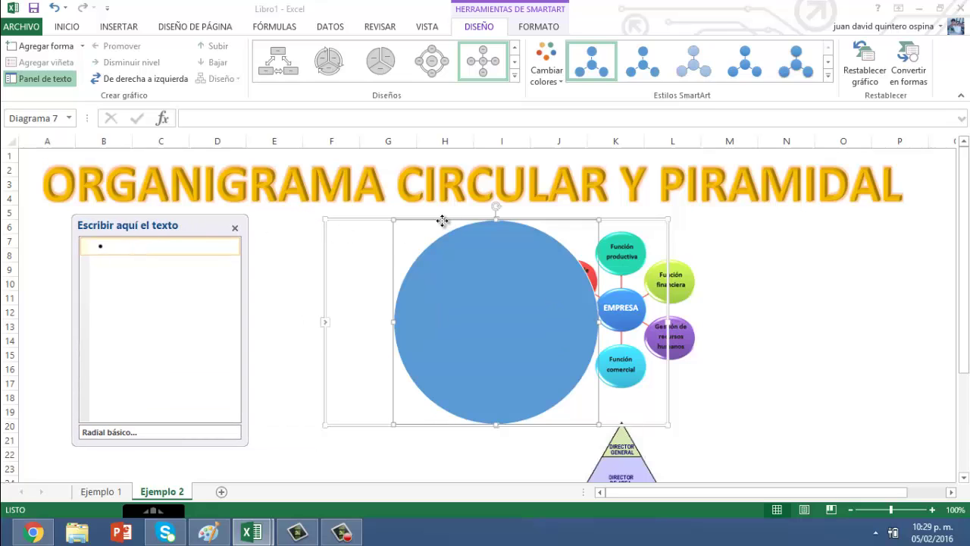
left_click_drag(443, 220, 316, 220)
left_click(174, 254)
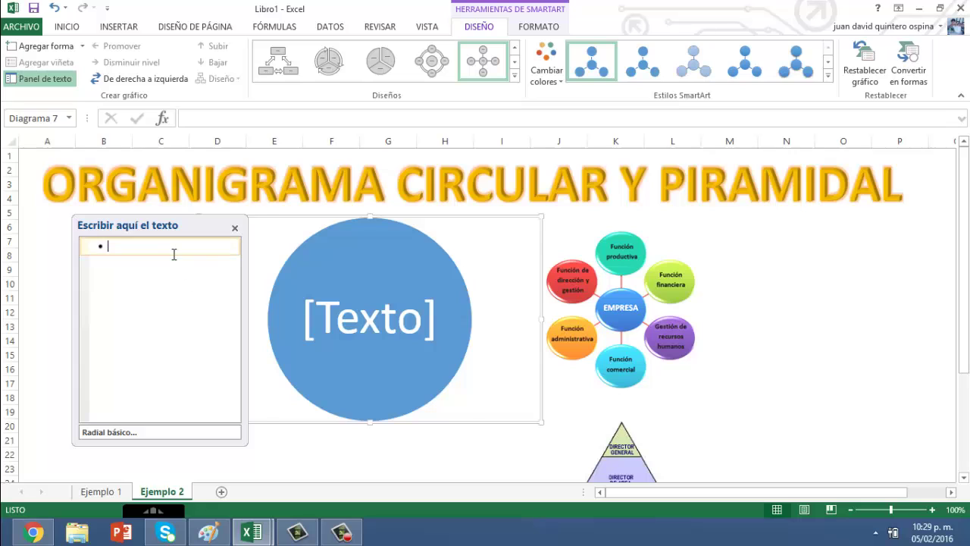
type("EMPRESA")
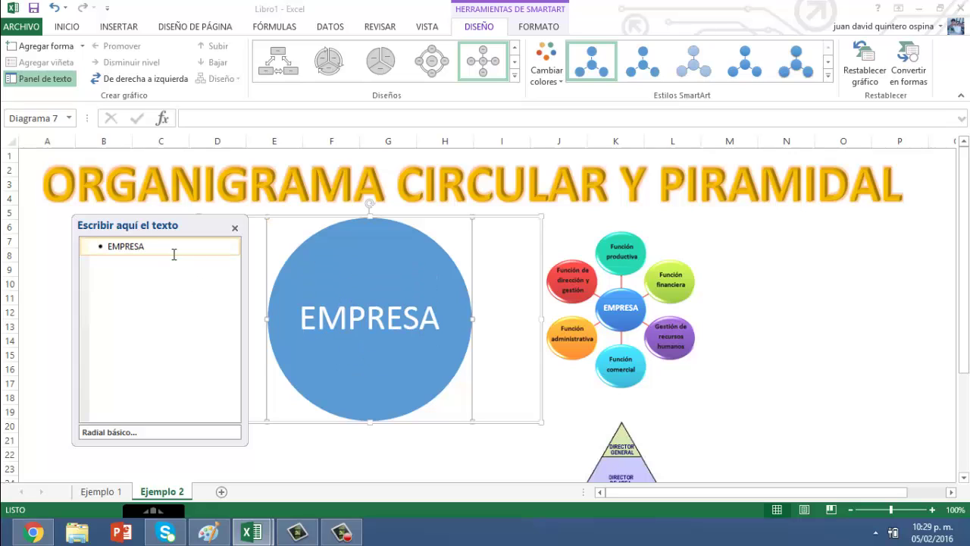
key("Return")
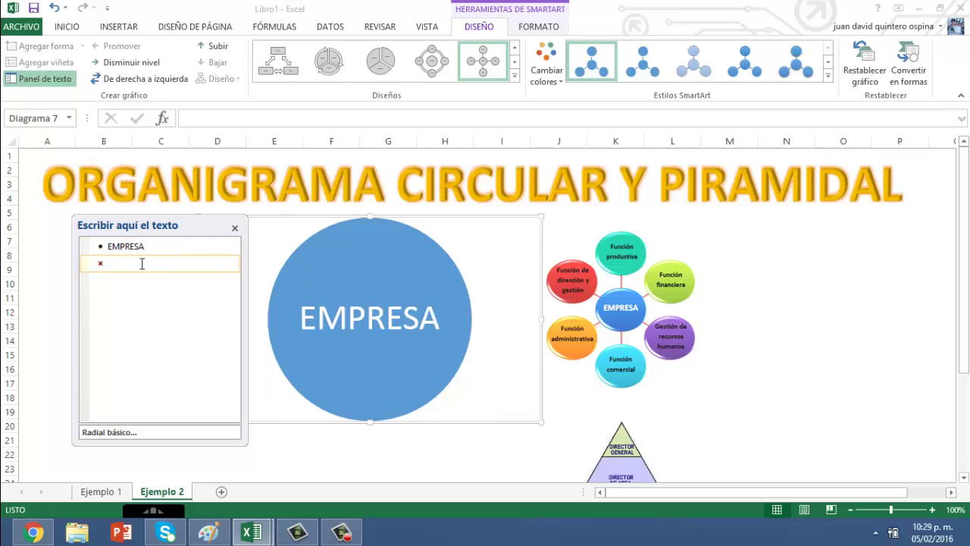
right_click(142, 263)
key("Escape")
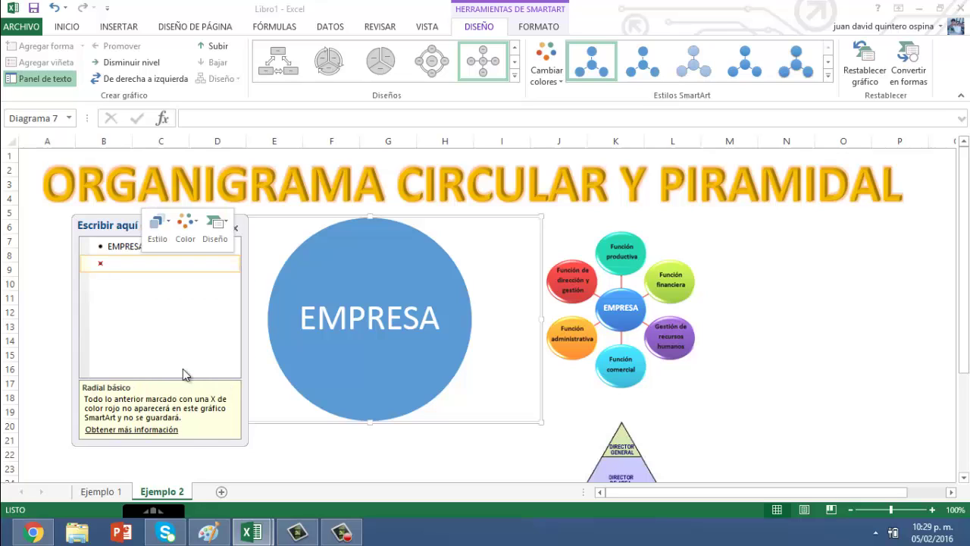
key("Tab")
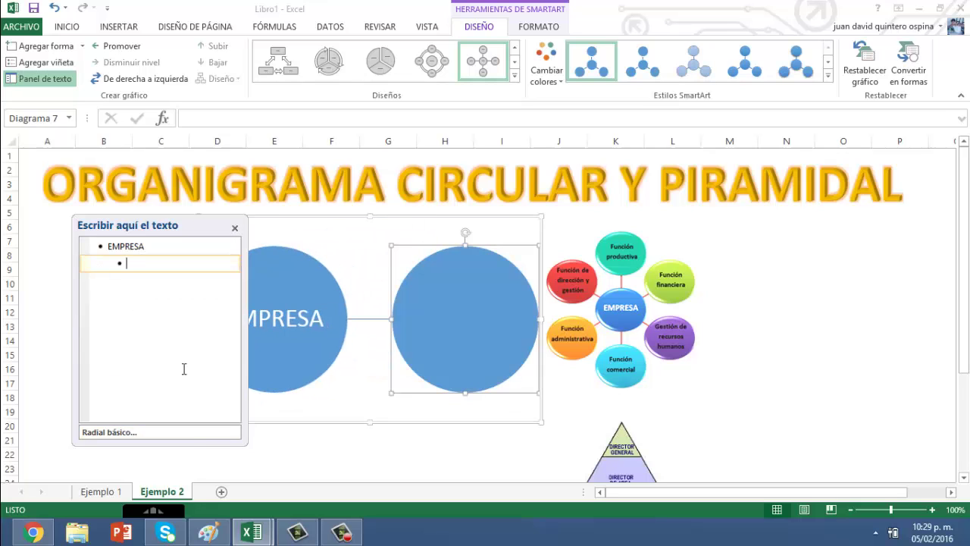
Step: Add circles FUNCION PRODUCTIVA, FUNCION FINANCIERA, RECURSOS HUMANOS, FUNCION COMERCIAL, FUNCION ADMINISTRATIVA and FUNCION DE DIRECCION
type("P")
key("BackSpace")
type("FUNCIO")
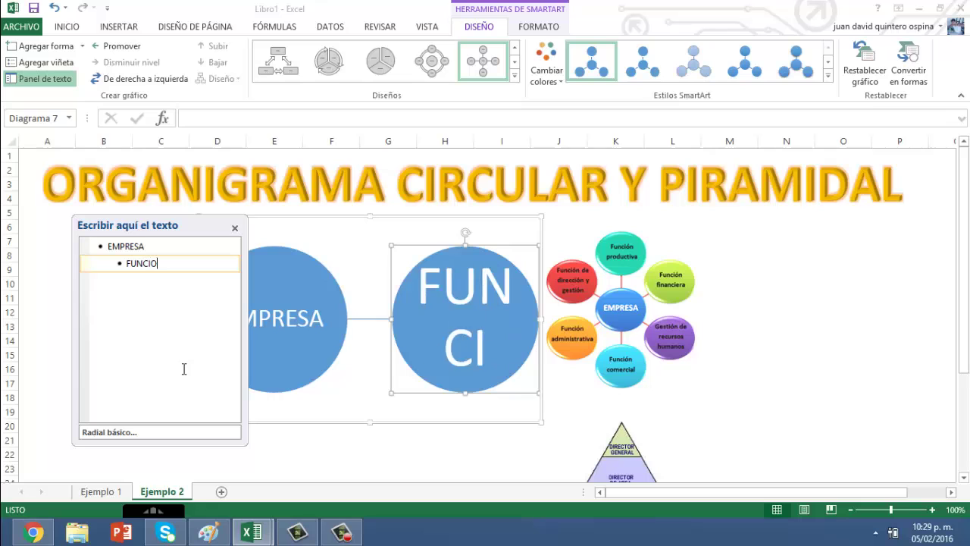
type("N PRODUCTIVA")
key("Return")
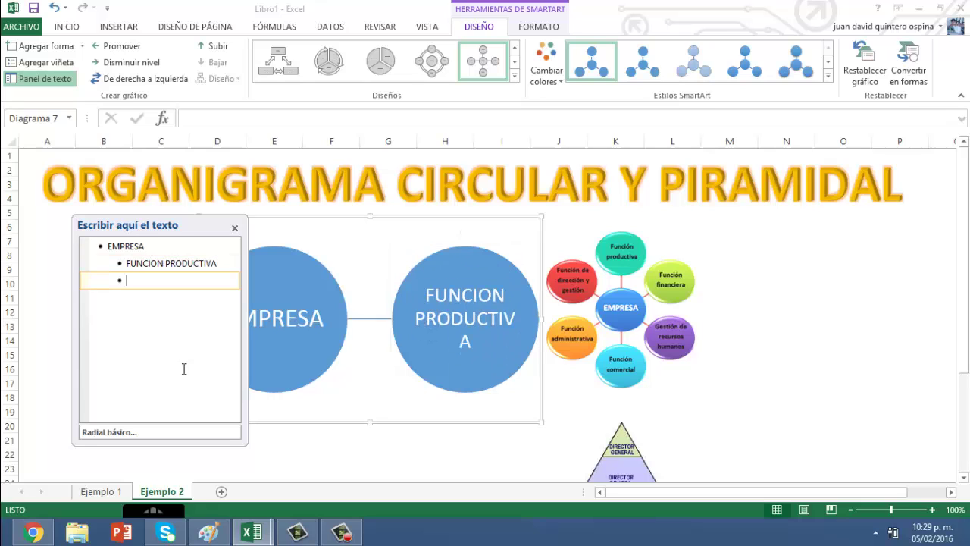
type("FUNCION FINANCIERA")
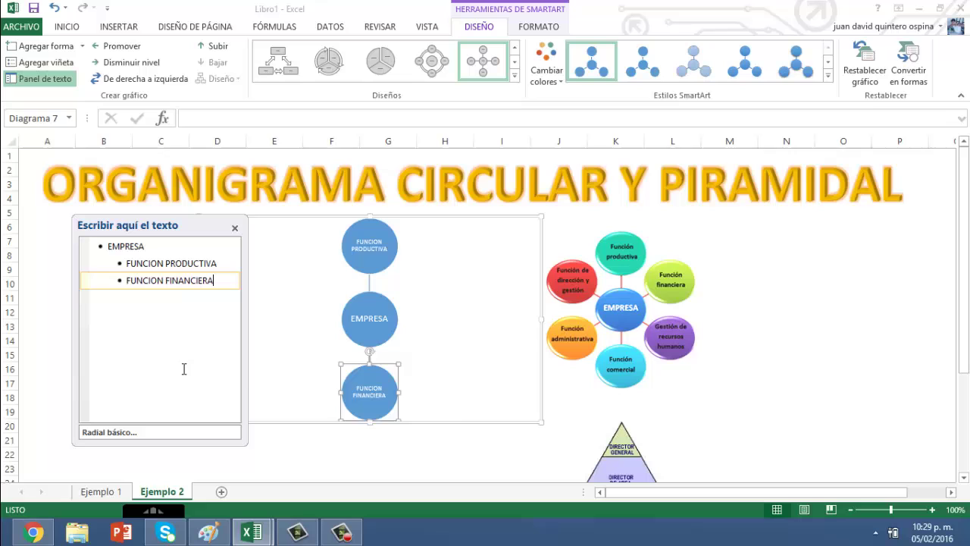
key("Return")
type("RECUR")
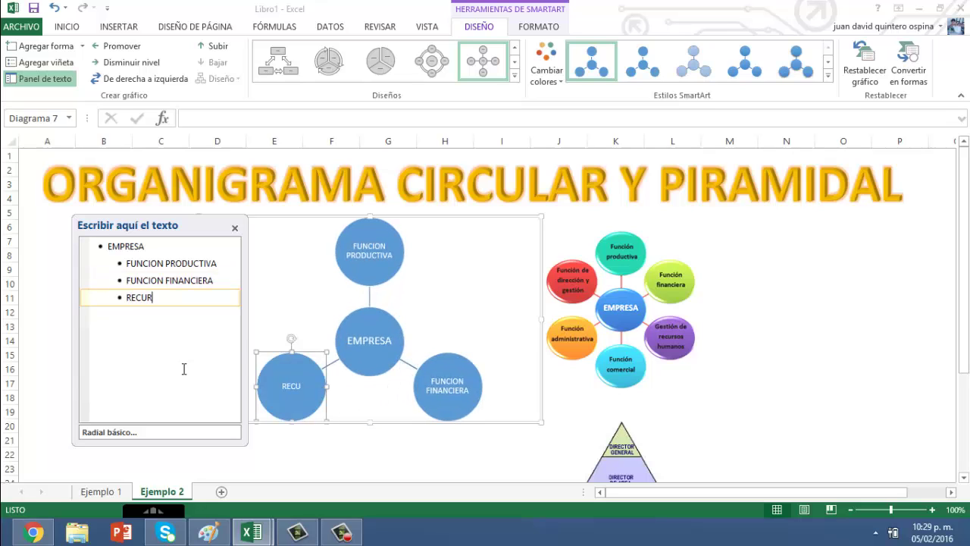
type("SOS HUMANOS")
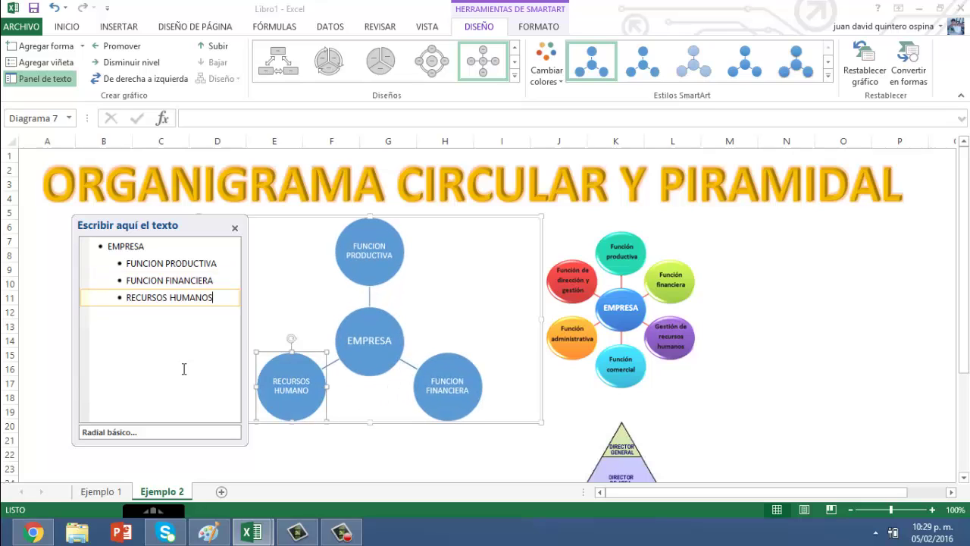
key("Return")
type("FUNCION")
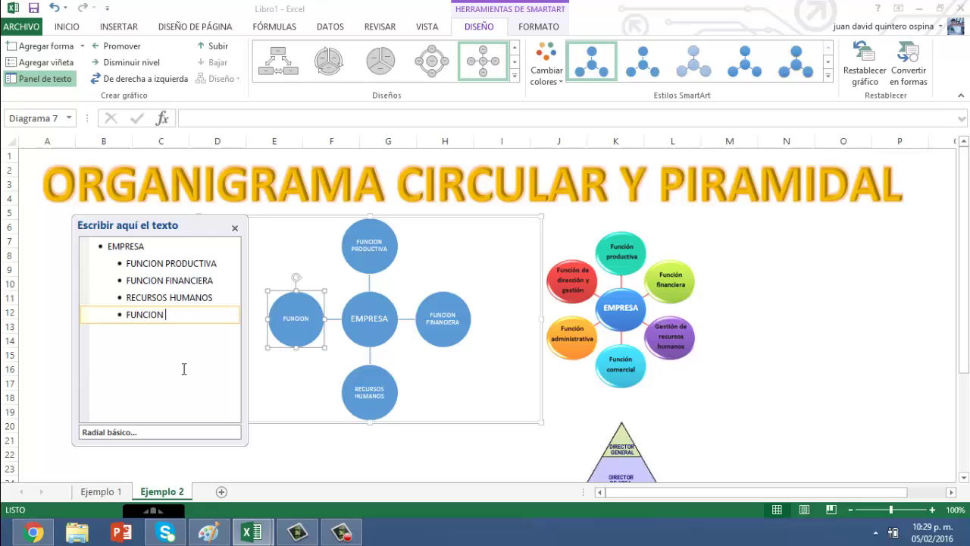
type("COMERCIAL")
key("Return")
type("FUNC")
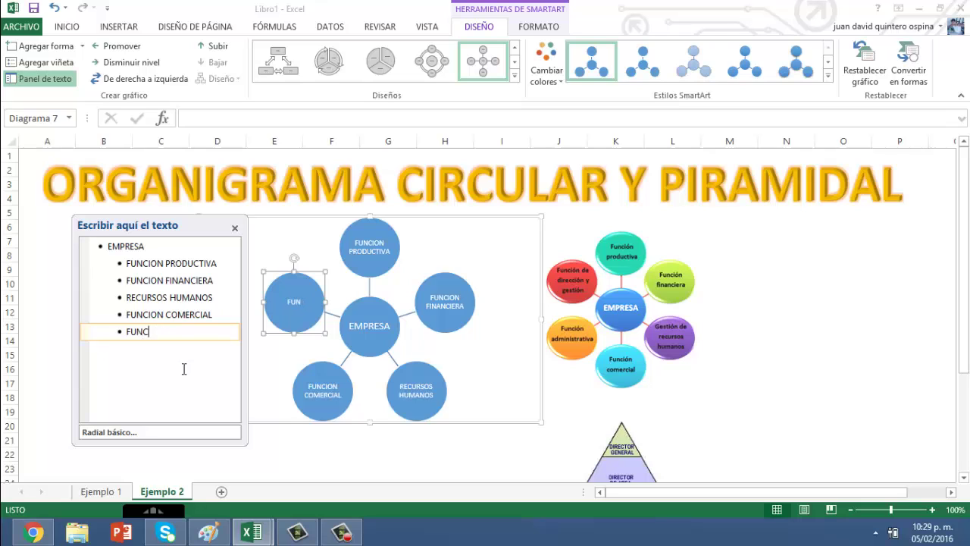
type("ION ADMINIST")
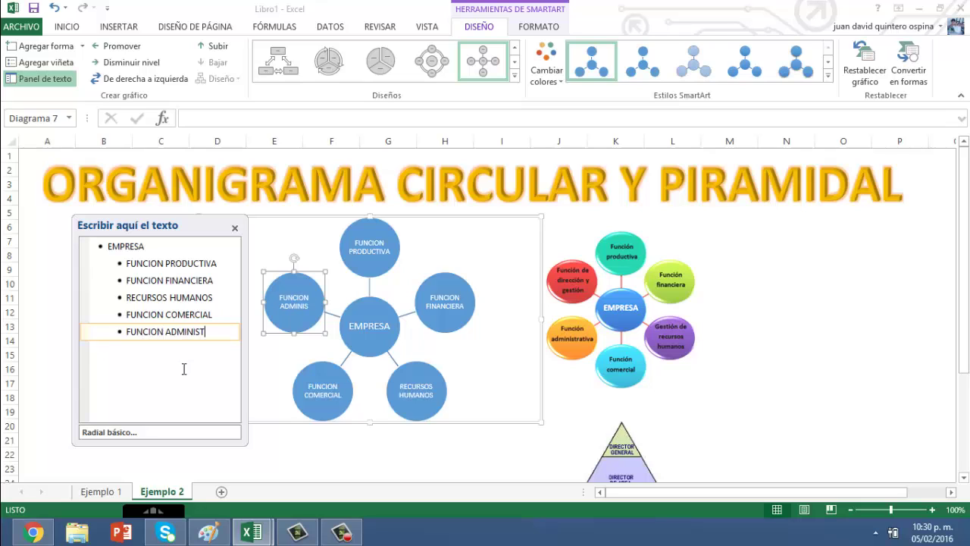
type("RATIVA")
key("Return")
type("FUC")
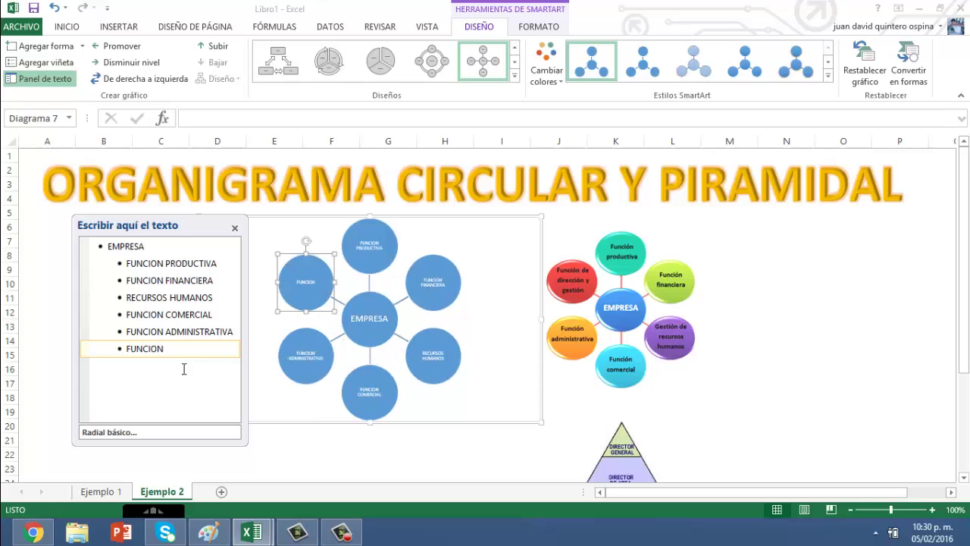
type("ECCION")
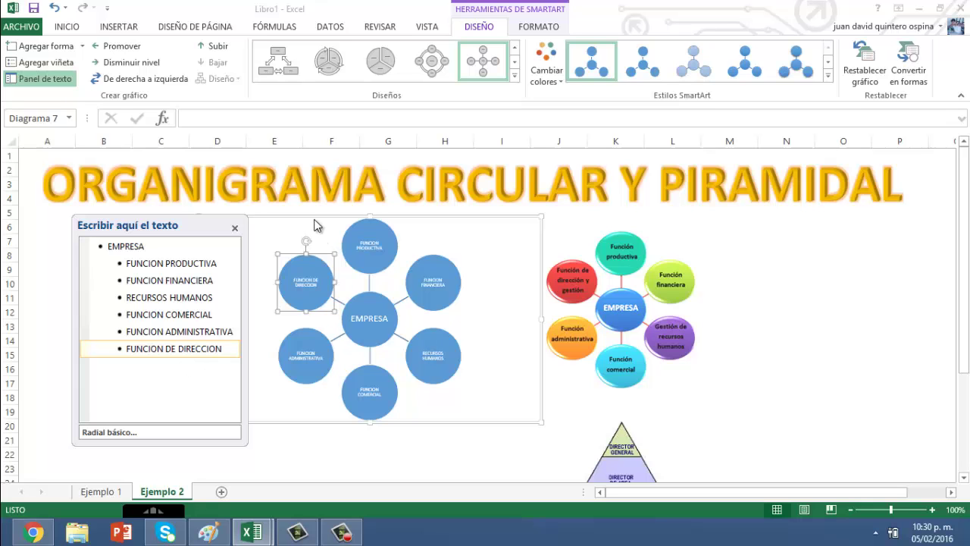
left_click(316, 213)
left_click(307, 274)
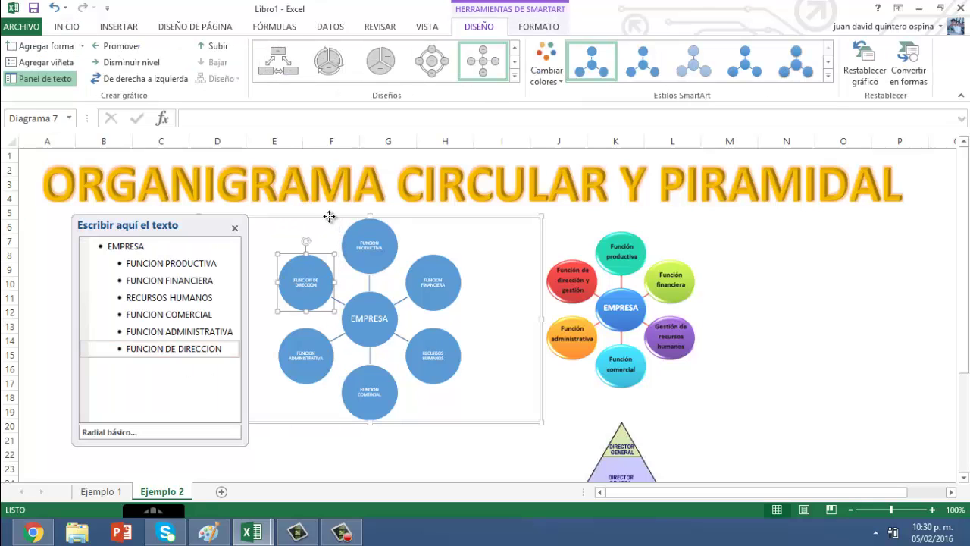
Step: Move the EMPRESA diagram left and try Ciclo radial before reverting to Radial básico
left_click_drag(329, 217, 275, 222)
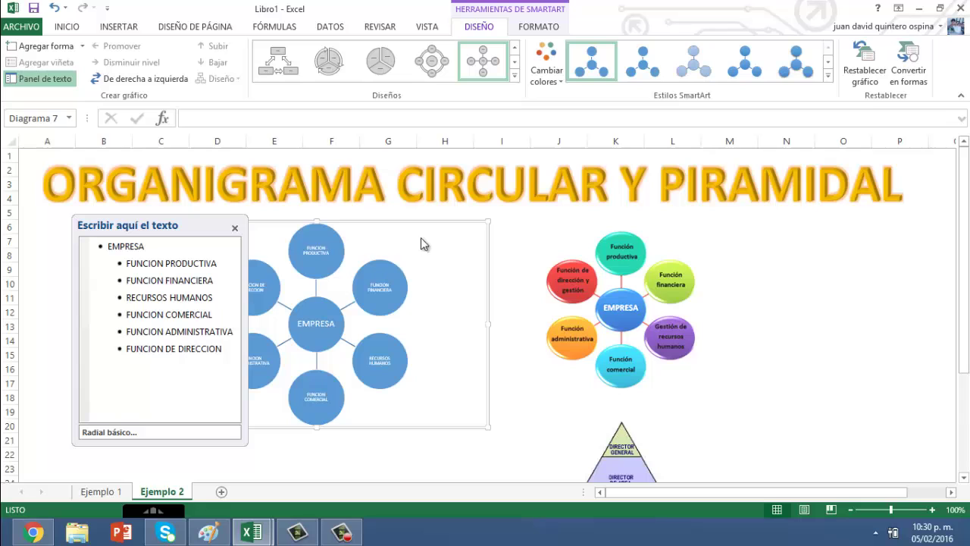
left_click(432, 61)
left_click(234, 227)
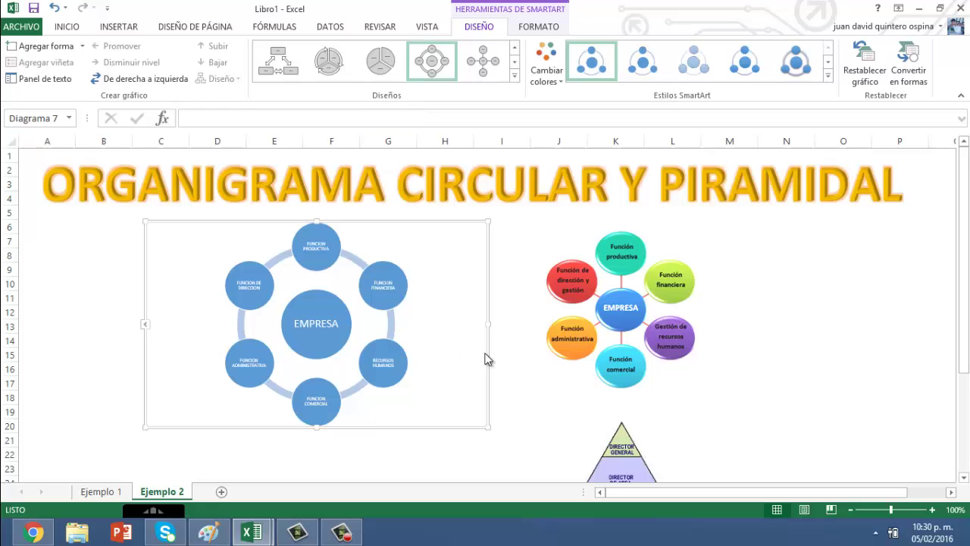
left_click(515, 76)
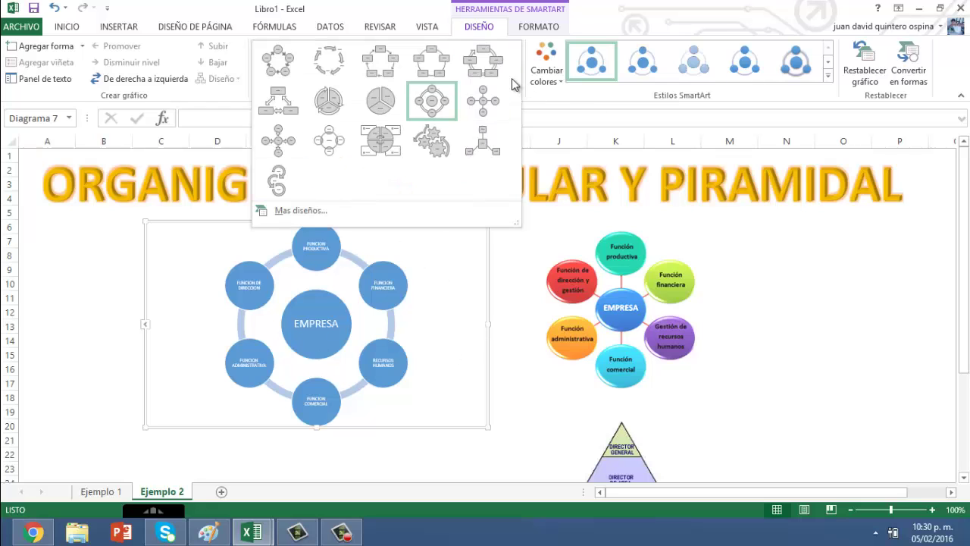
left_click(491, 99)
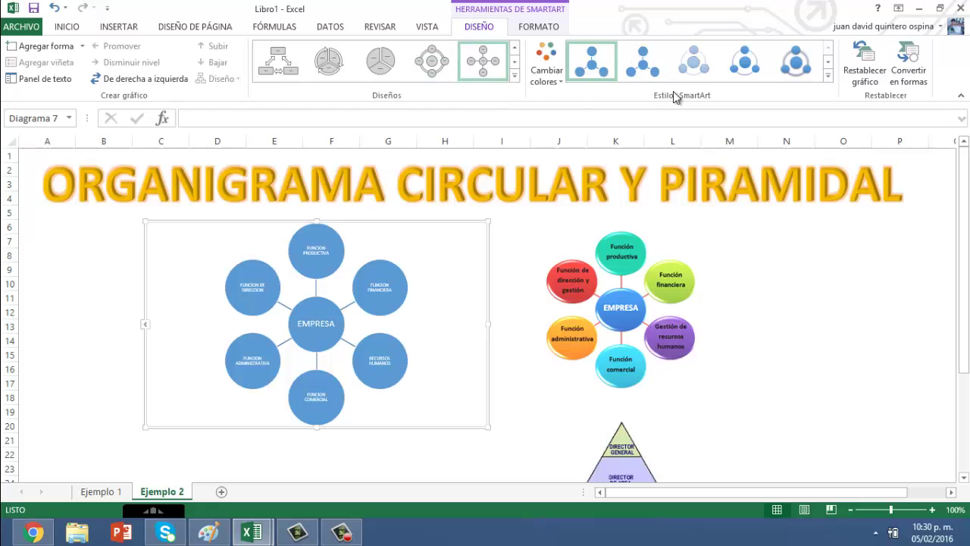
Step: Give the diagram a raised 3D style and a green and blue multicolour scheme
left_click(827, 76)
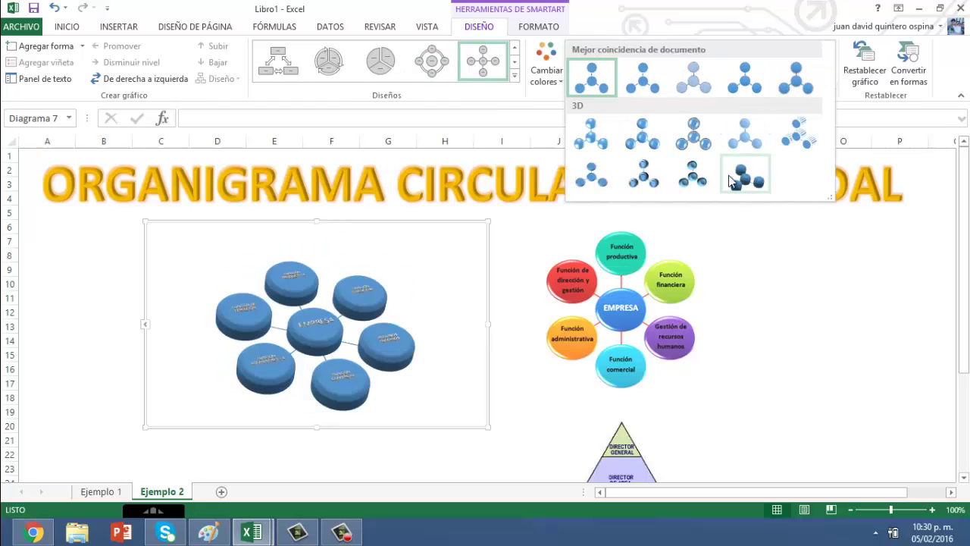
left_click(646, 178)
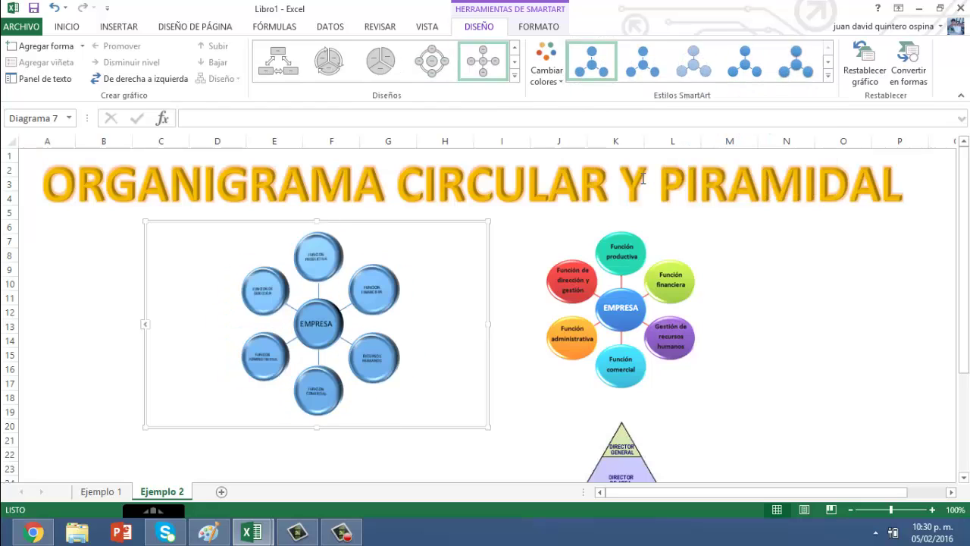
left_click(549, 81)
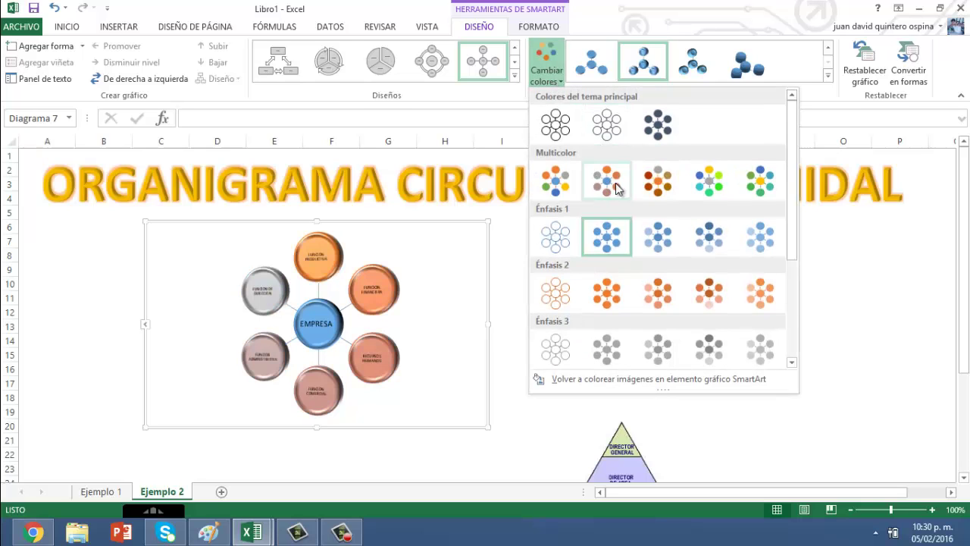
left_click(760, 182)
left_click(729, 327)
Step: Insert a Pirámide básica SmartArt at cell F27 below the radial chart
scroll(729, 329, "down", 6)
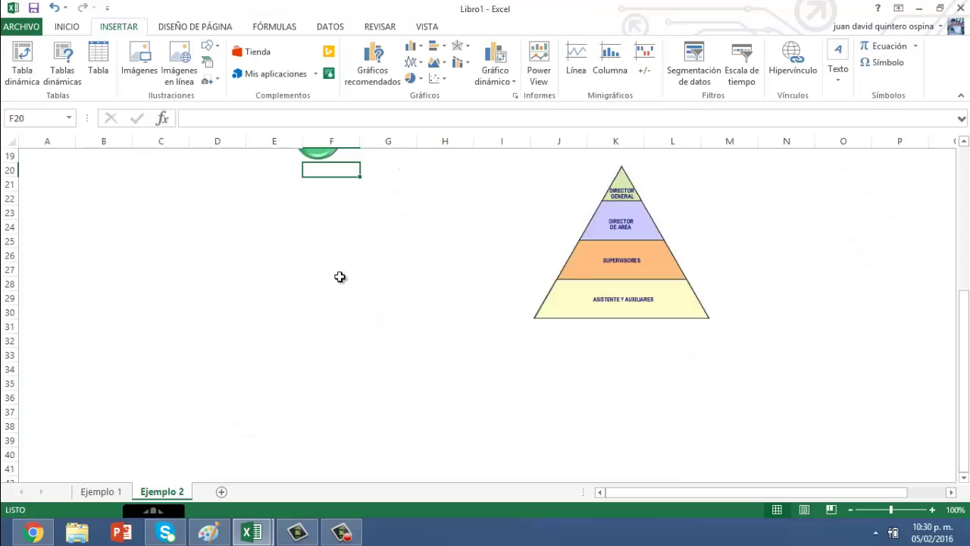
left_click(339, 275)
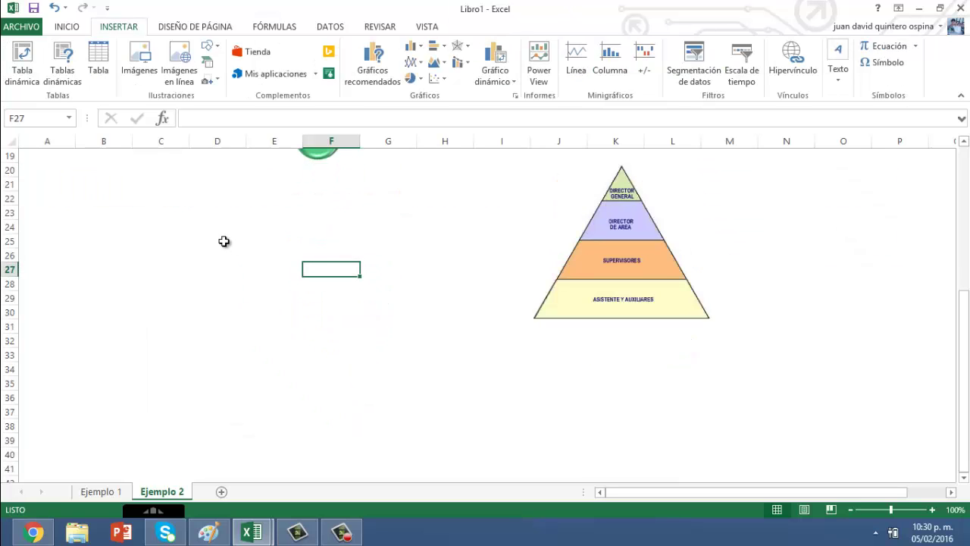
scroll(225, 241, "up", 1)
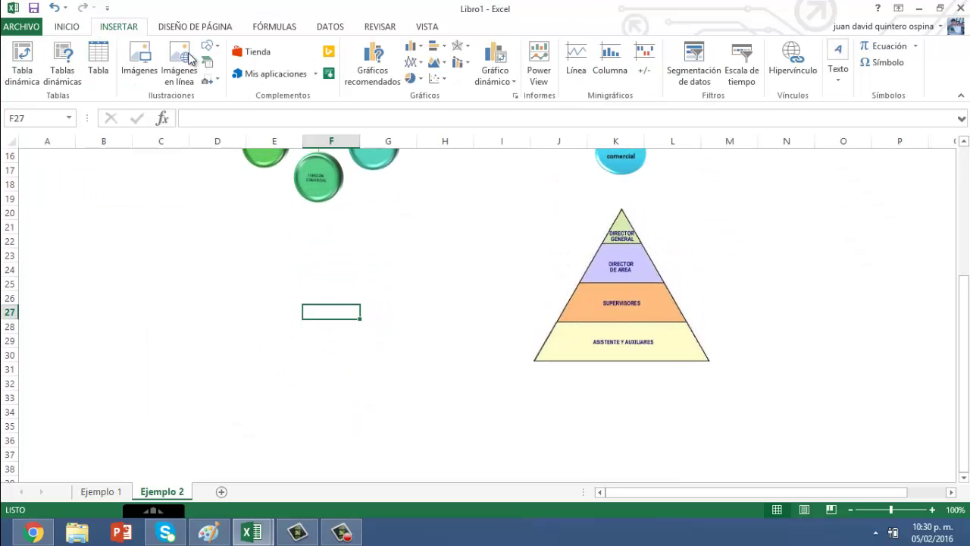
left_click(208, 64)
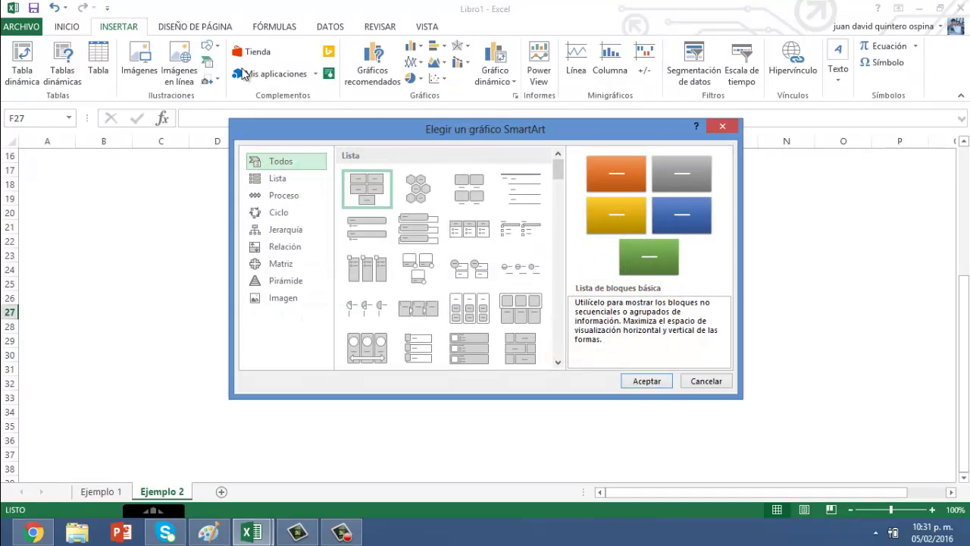
left_click(275, 280)
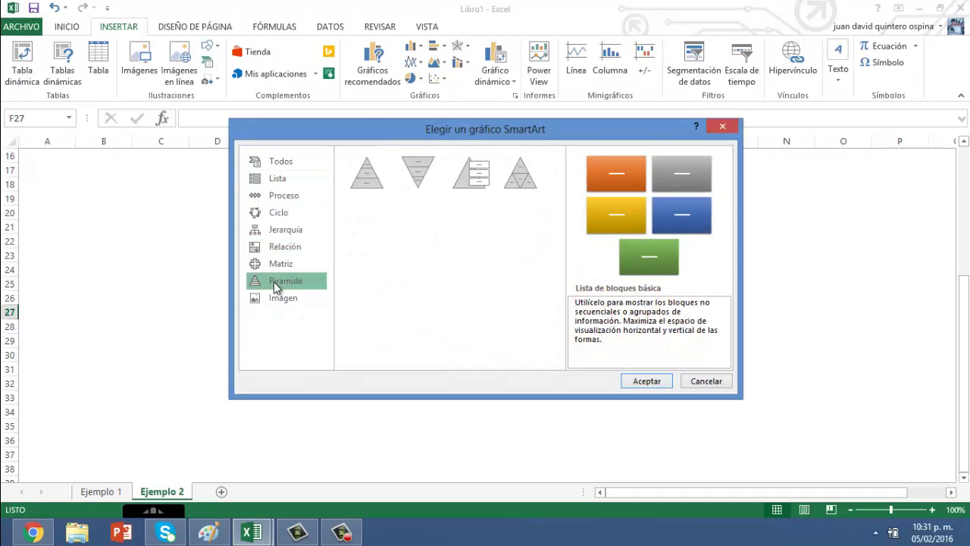
left_click(362, 184)
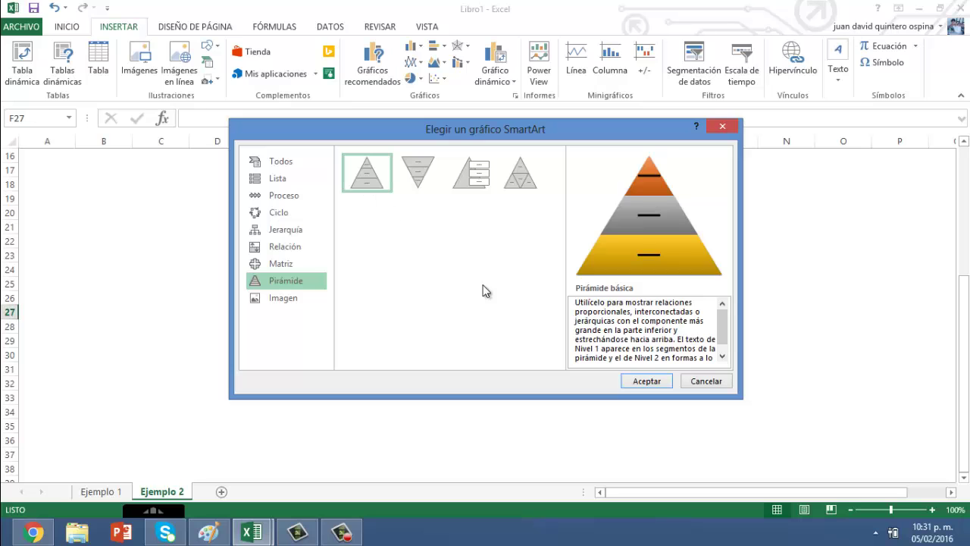
left_click(643, 381)
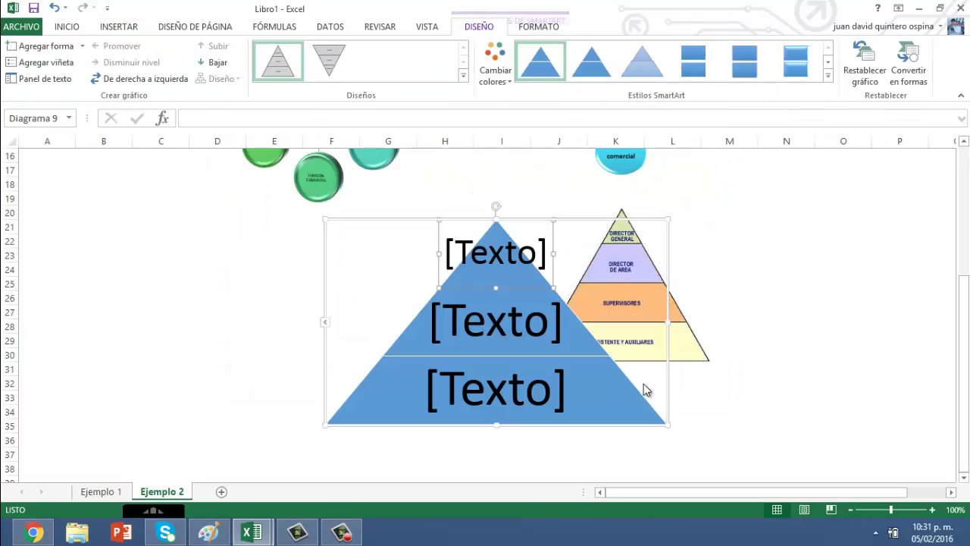
Step: Move the new pyramid left of the coloured example and open its text pane
left_click_drag(512, 220, 353, 224)
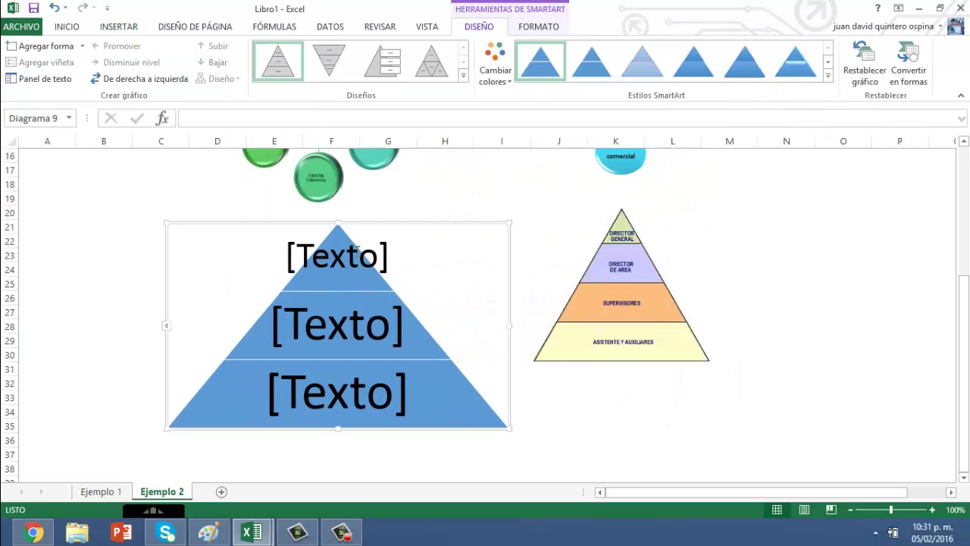
left_click(352, 254)
left_click(225, 259)
left_click(50, 80)
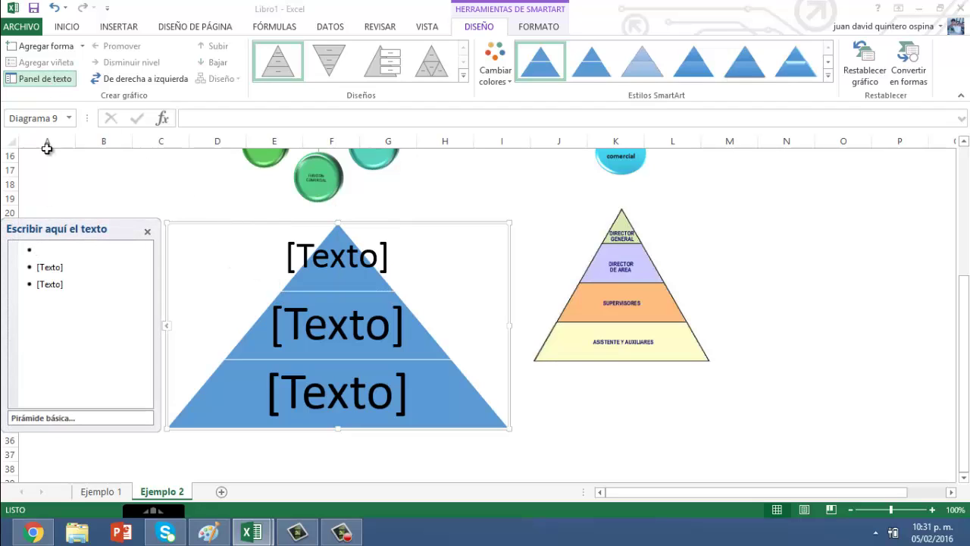
left_click(66, 287)
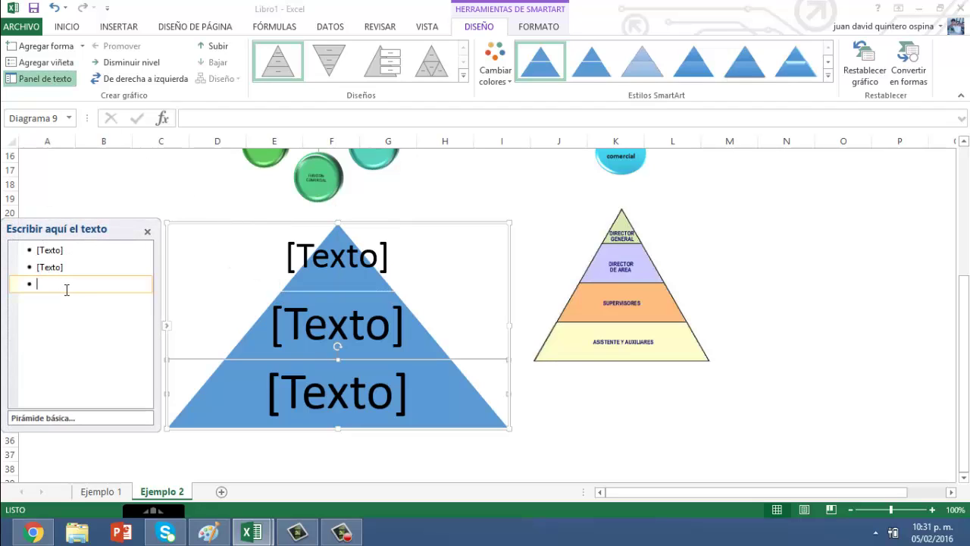
left_click(70, 250)
left_click(85, 284)
Step: Replace the placeholders with DIRECTOR GENERAL, DIRECTOR DE AREA, SUPERVISORES and ASISTENTE Y AUXILIARES
key("BackSpace")
key("BackSpace")
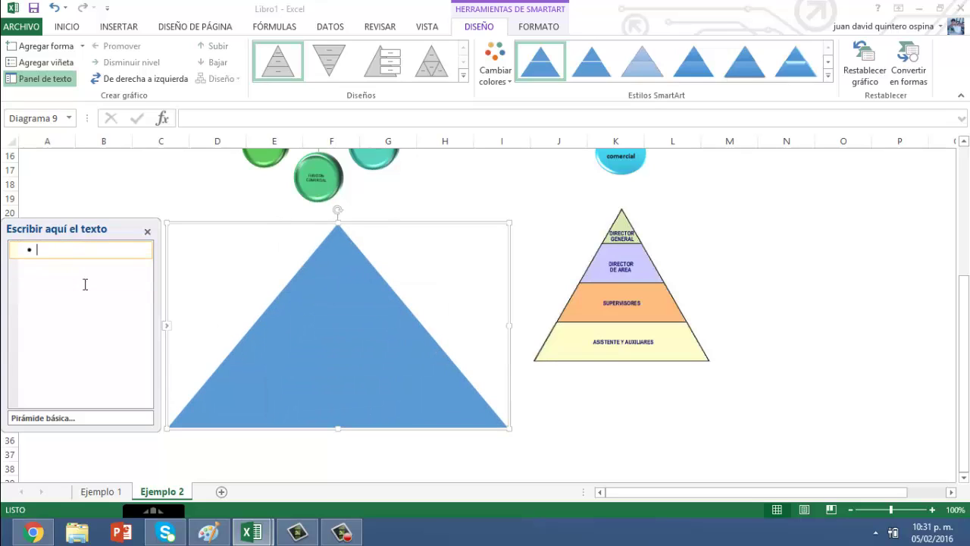
type("DIRE")
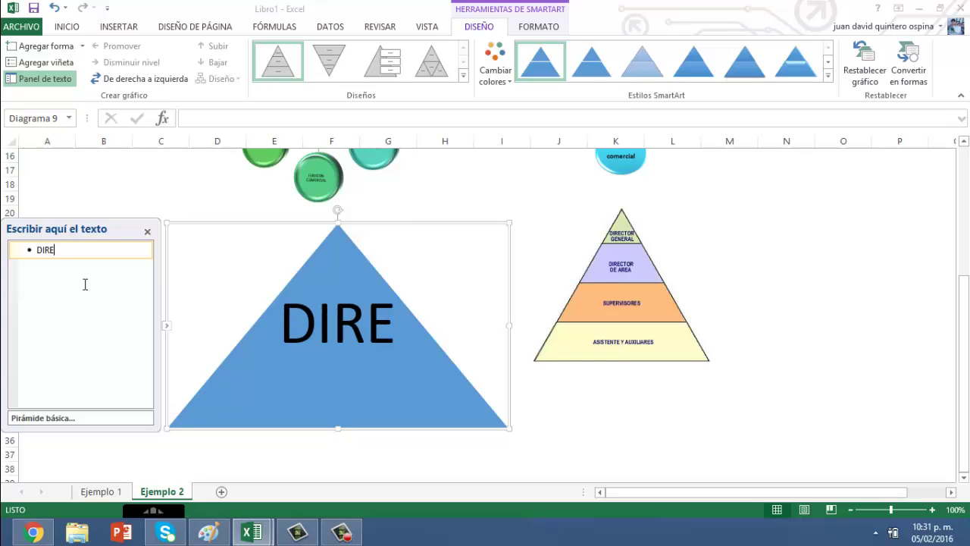
type("CIO")
key("BackSpace")
key("BackSpace")
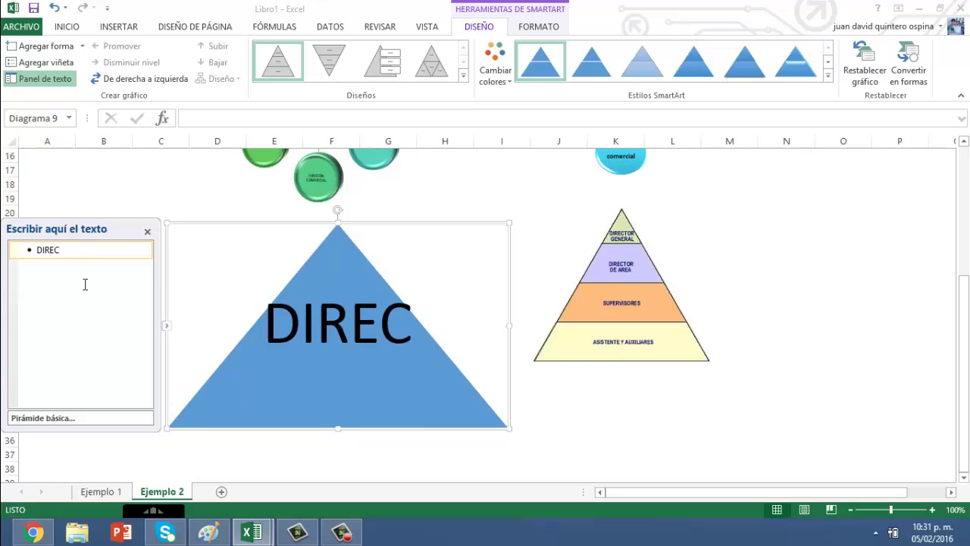
type("TOR GENERAL")
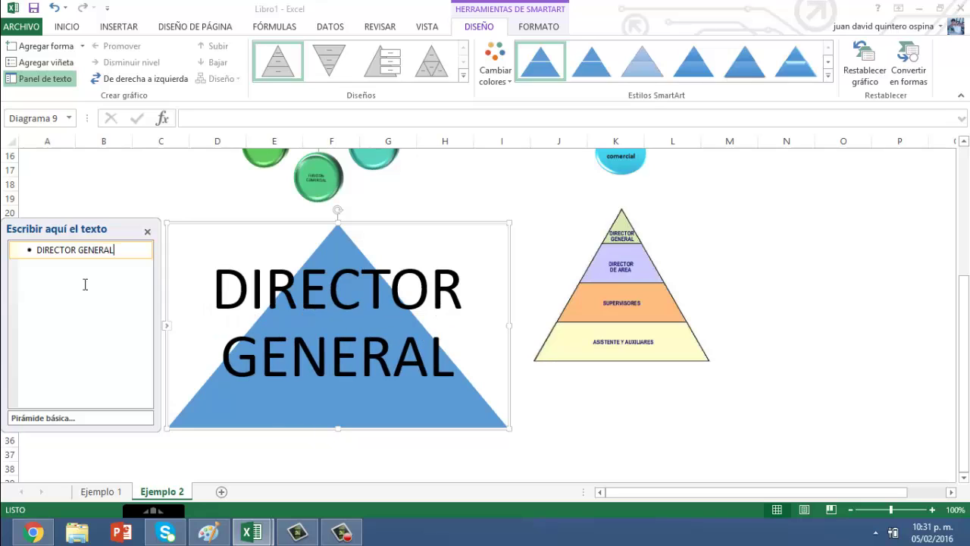
key("Return")
type("DIR")
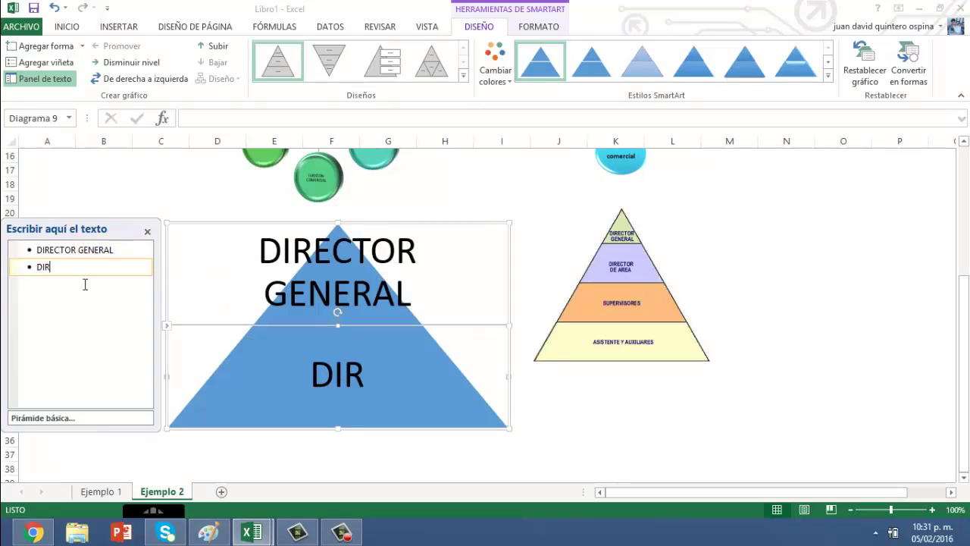
type("ECTOR DE AREA")
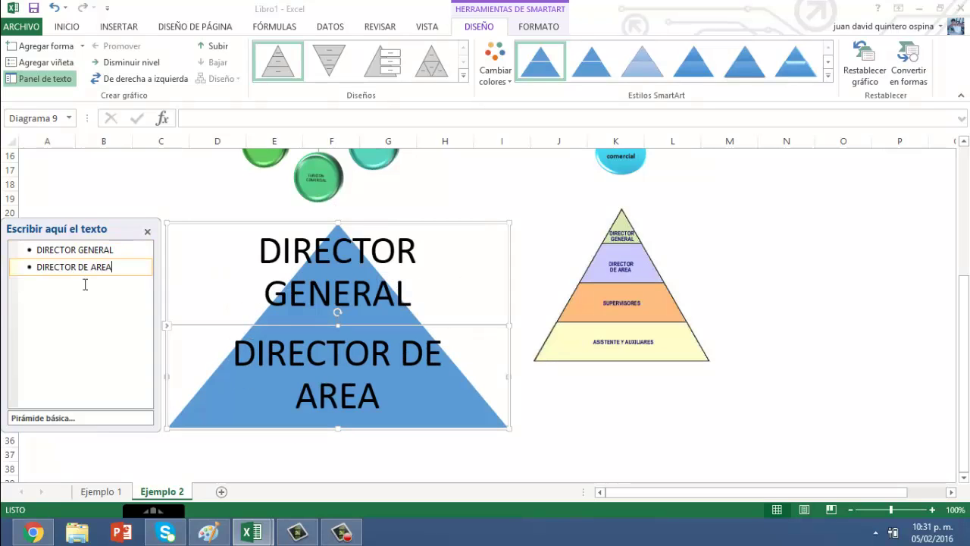
key("Return")
type("UPER")
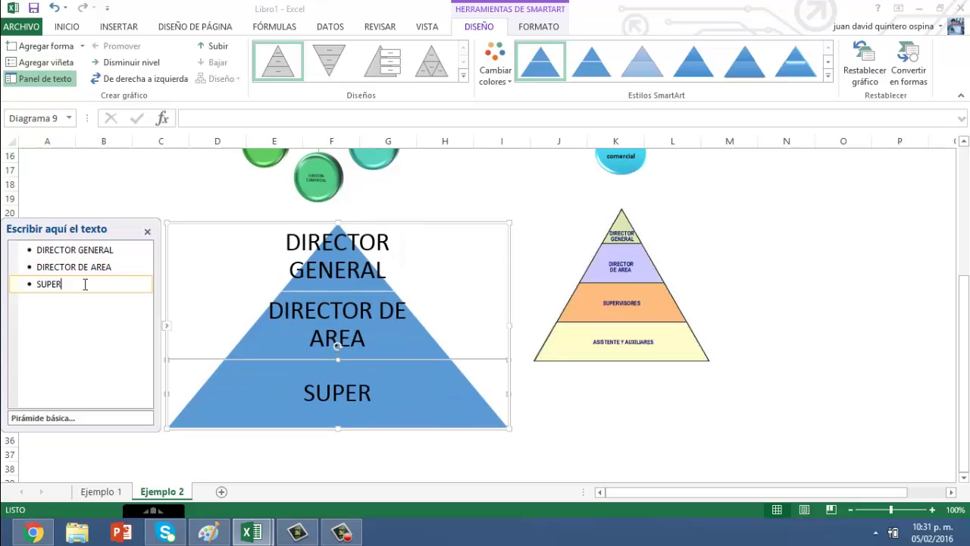
type("VISORES")
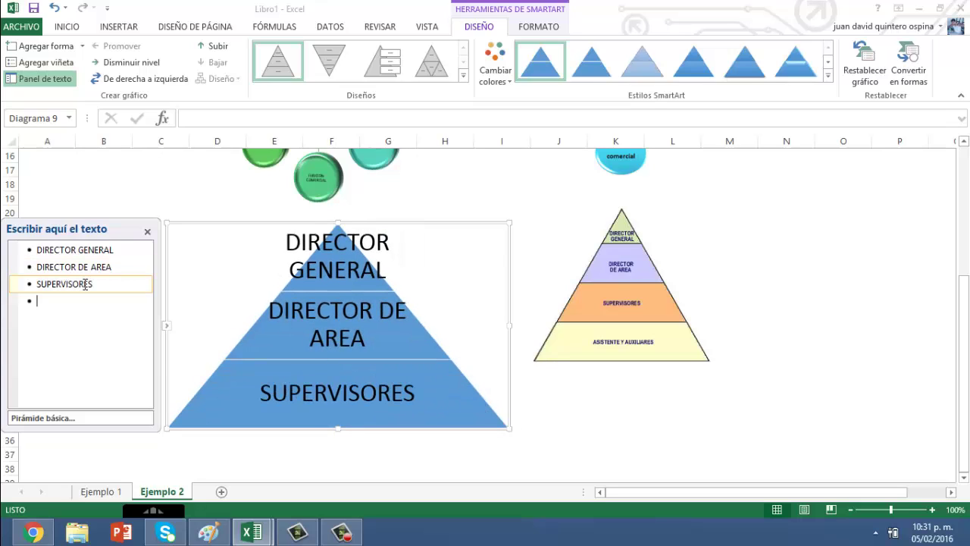
type("ASISTENT")
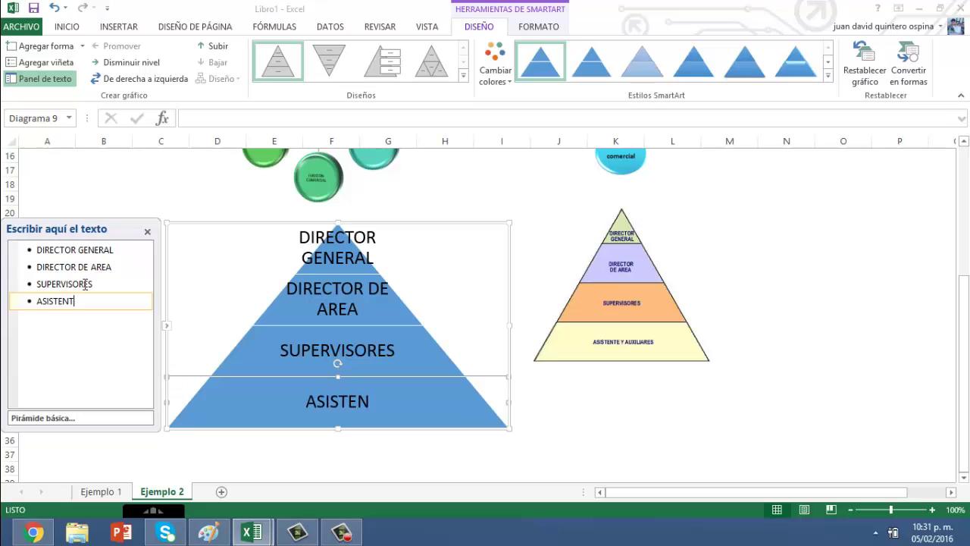
type("E Y AX")
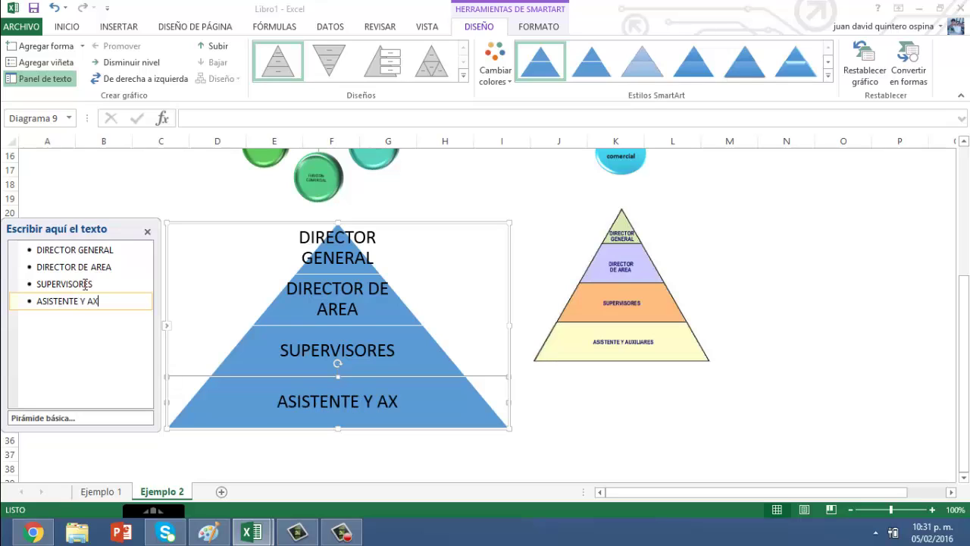
type("I")
key("BackSpace")
key("BackSpace")
type("UXILIA")
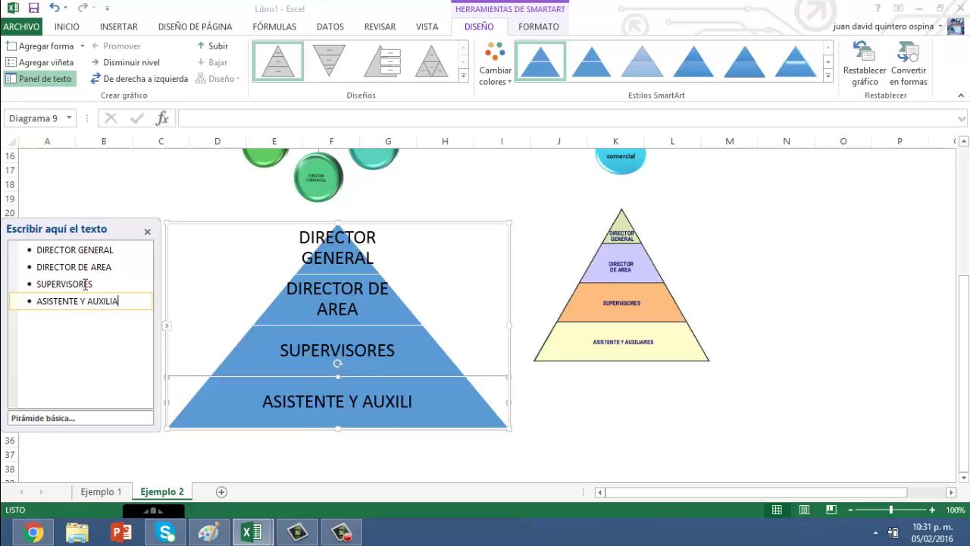
type("RES")
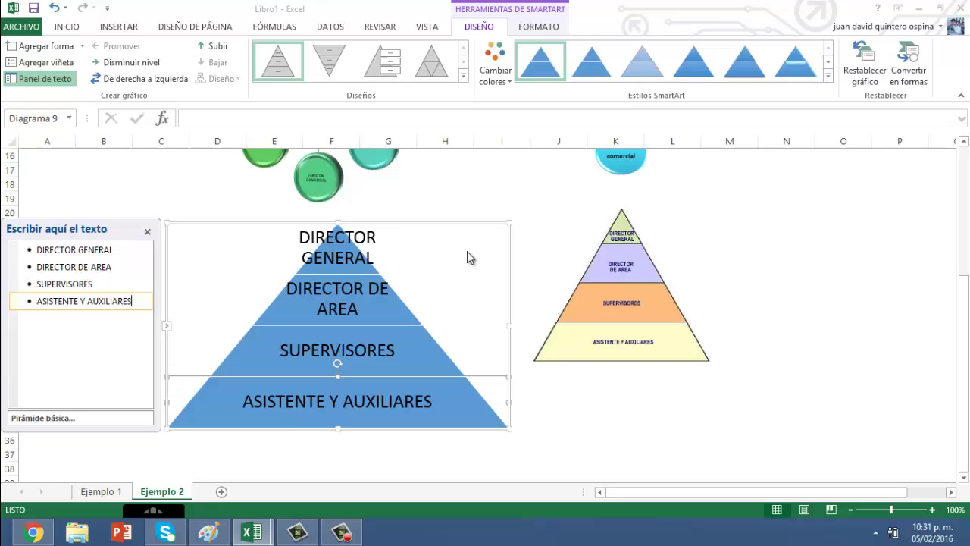
left_click(543, 213)
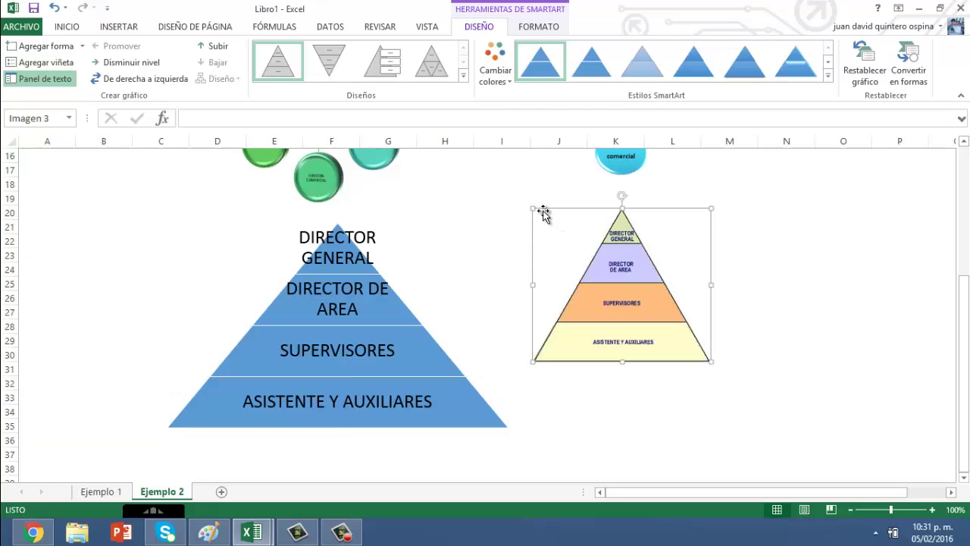
Step: Give the new pyramid an outlined 3D style and a multicolour scheme of orange, grey, gold and blue
left_click(393, 269)
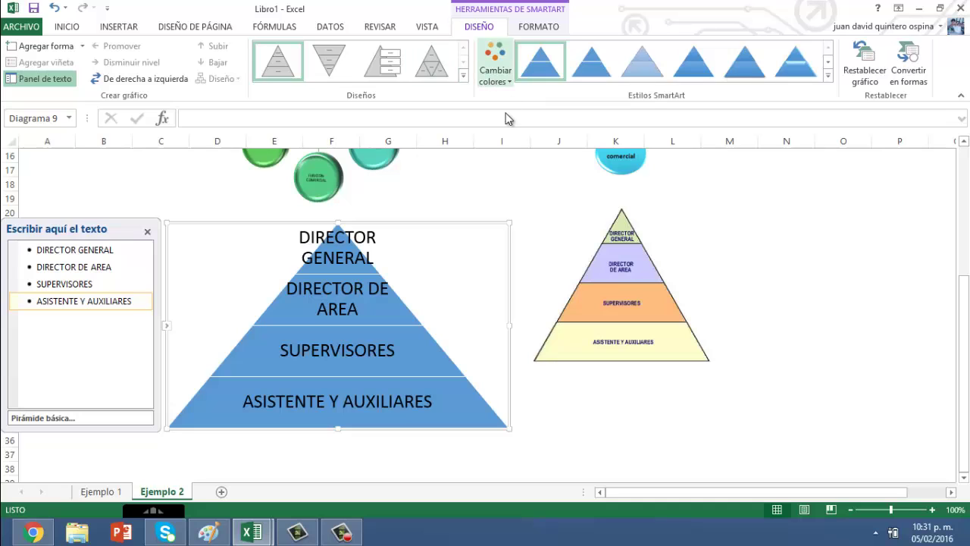
left_click(828, 75)
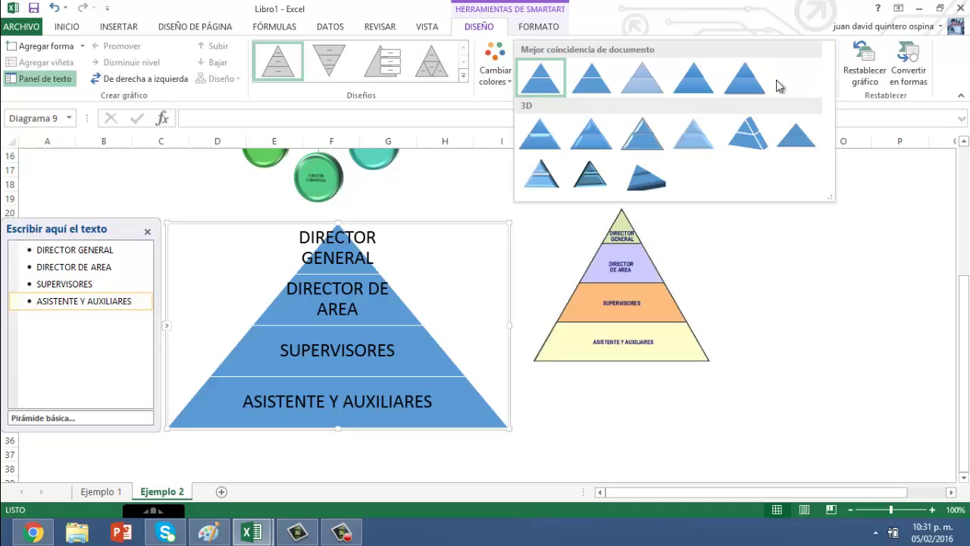
left_click(642, 133)
left_click(503, 78)
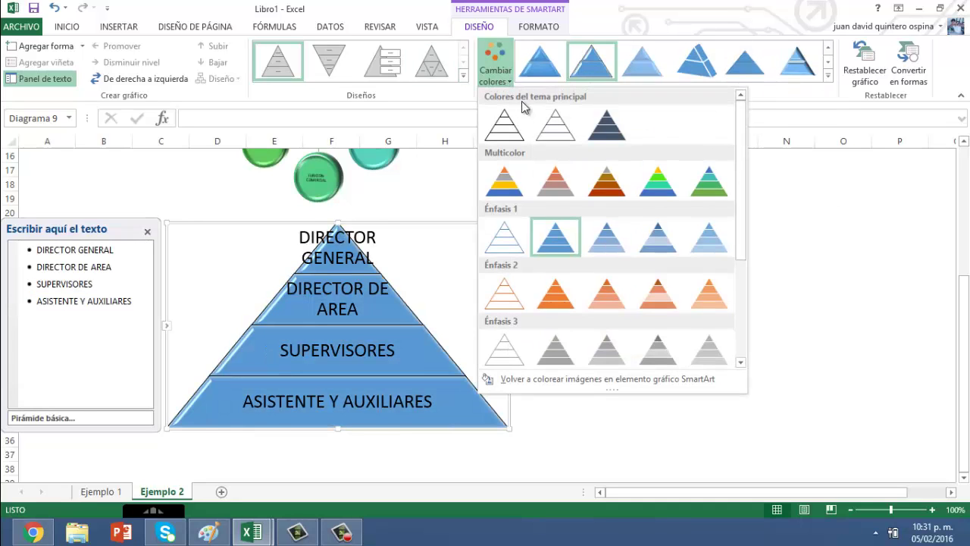
left_click(503, 181)
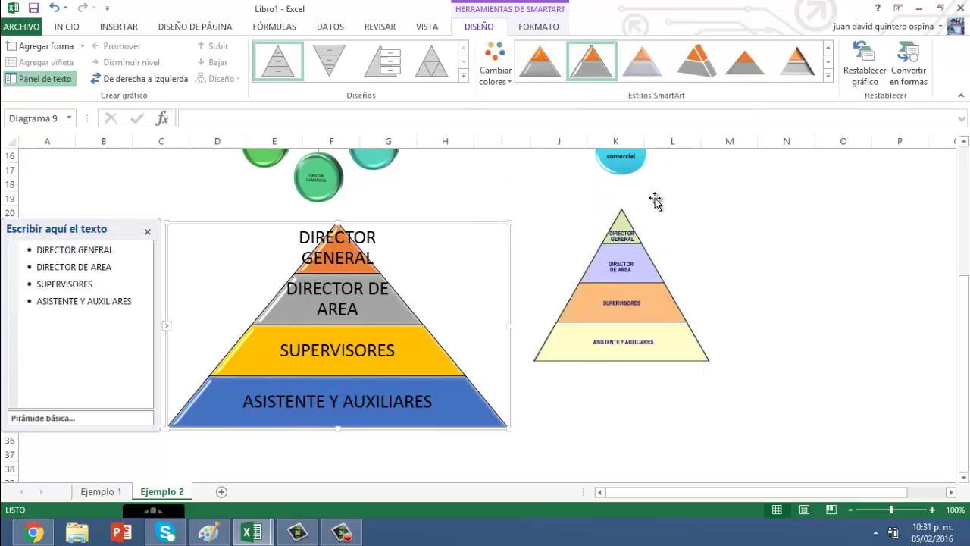
Step: Fill the pyramid's background light green from Formato's Relleno de forma
left_click(537, 26)
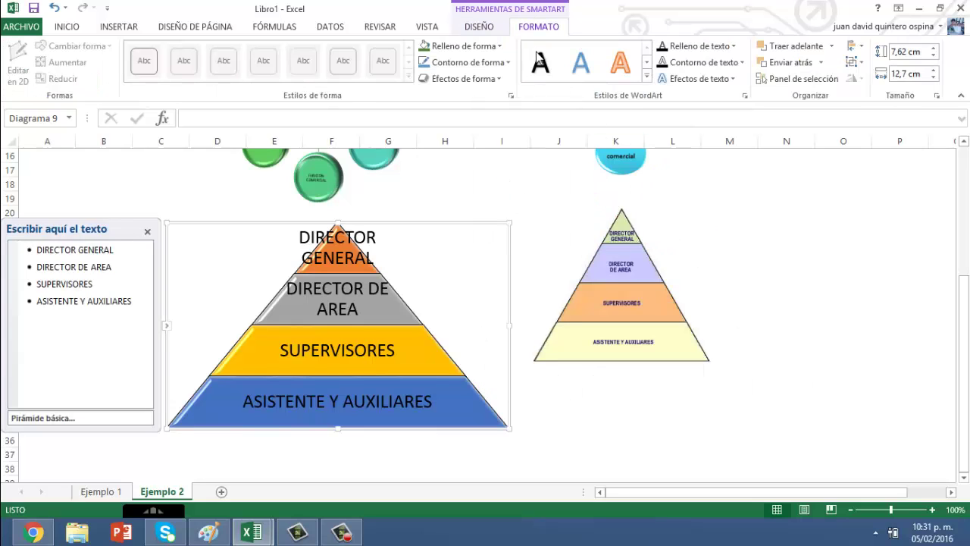
left_click(489, 46)
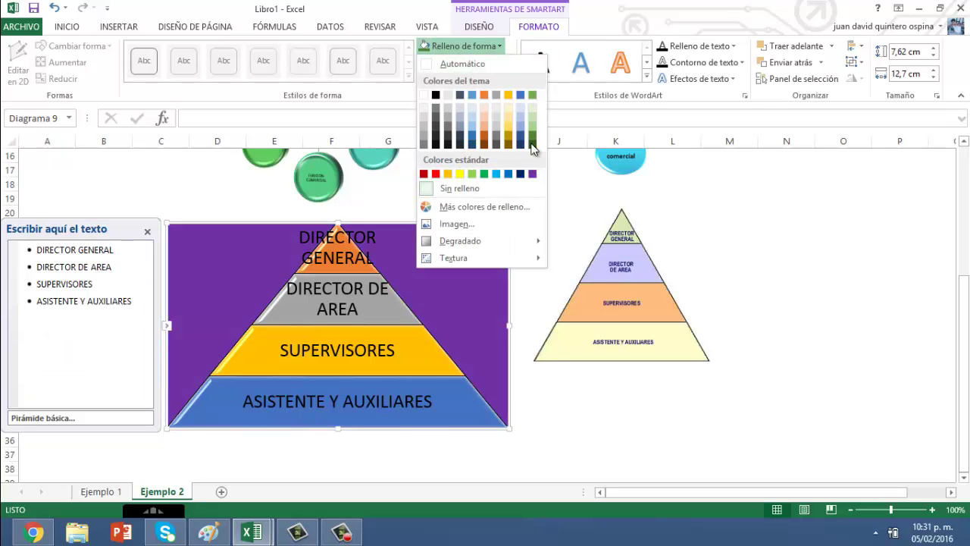
left_click(533, 110)
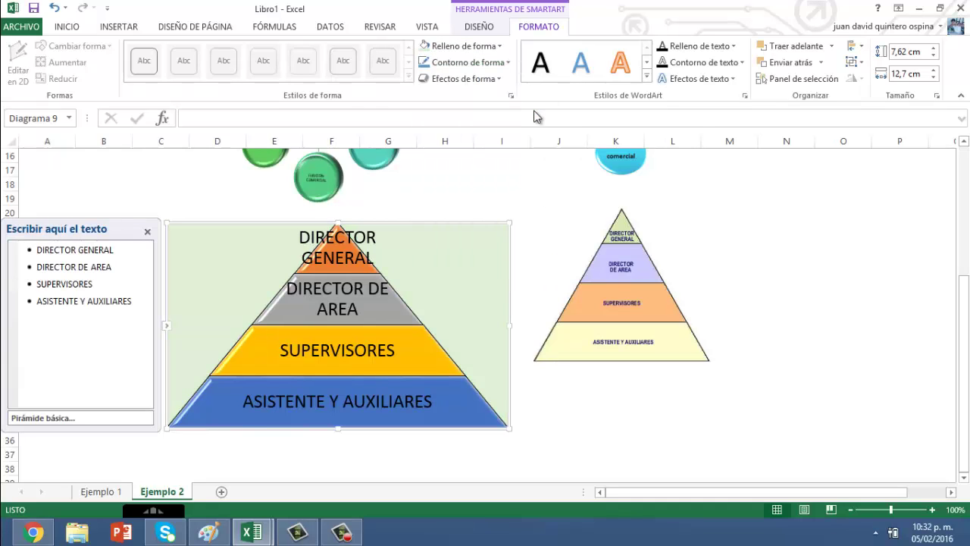
left_click(496, 198)
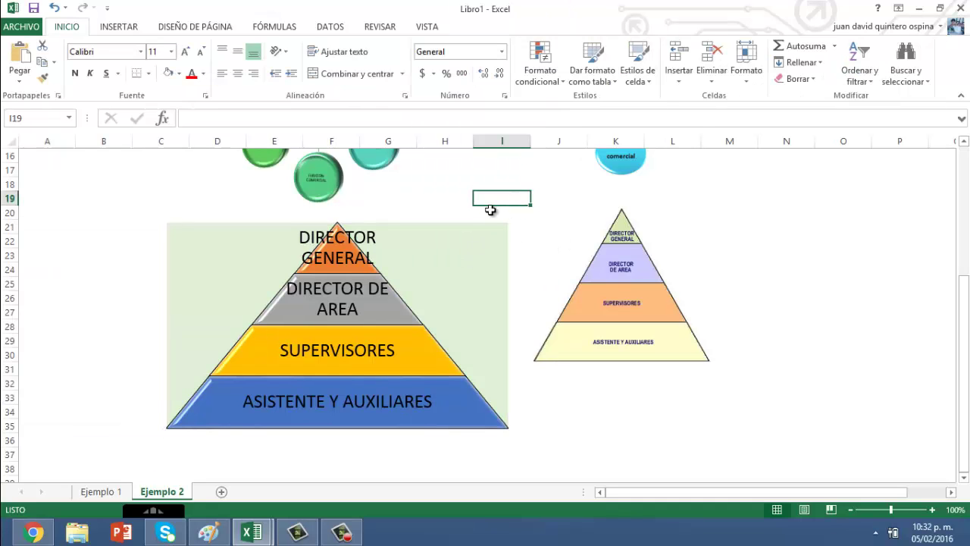
left_click(507, 257)
left_click(531, 213)
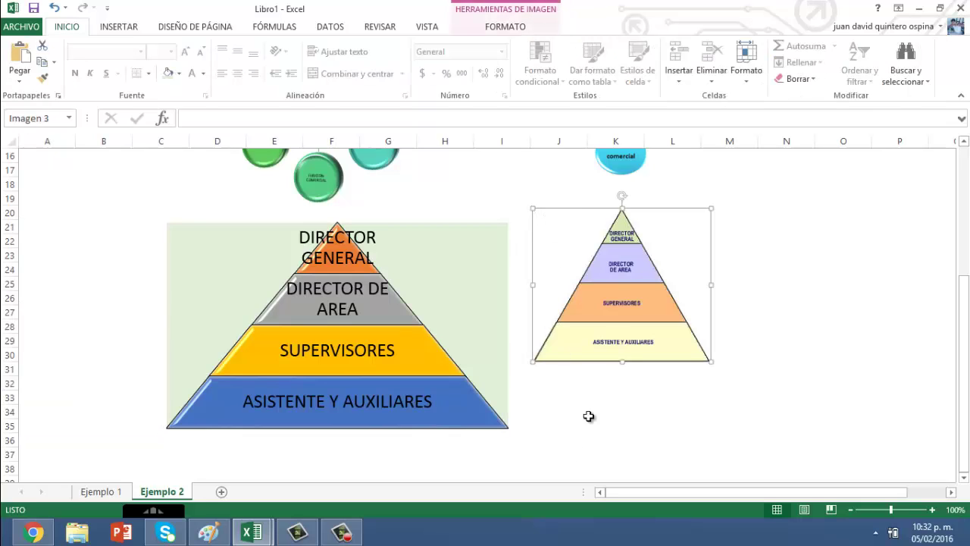
left_click(578, 464)
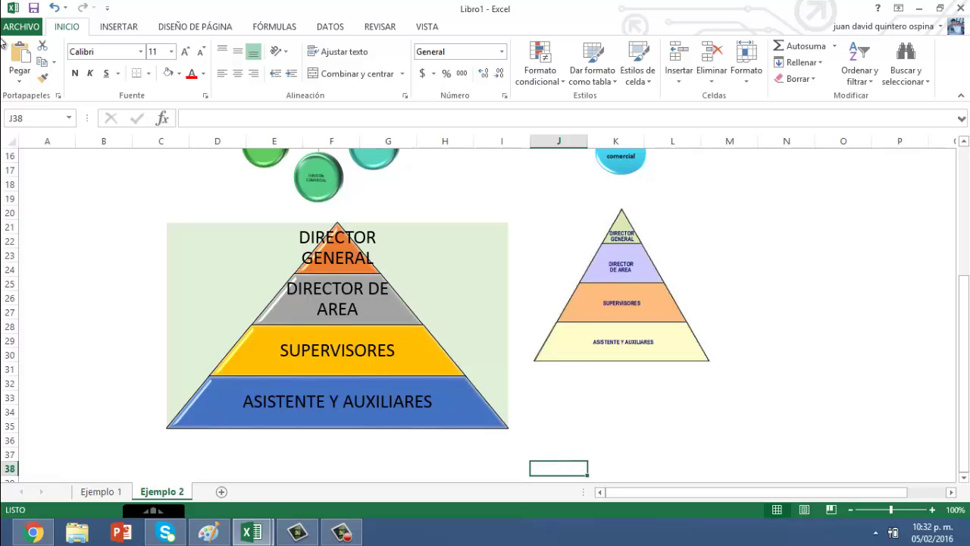
left_click(126, 31)
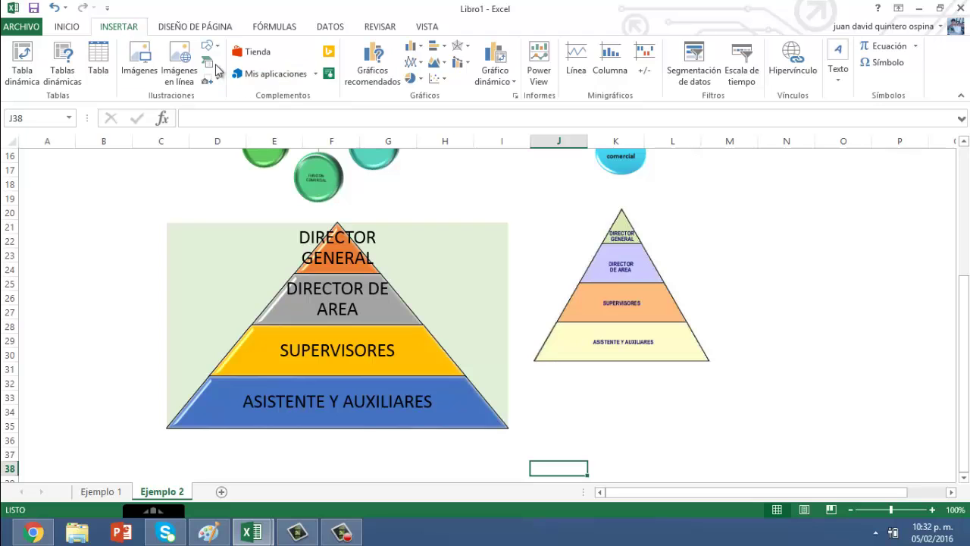
left_click(211, 64)
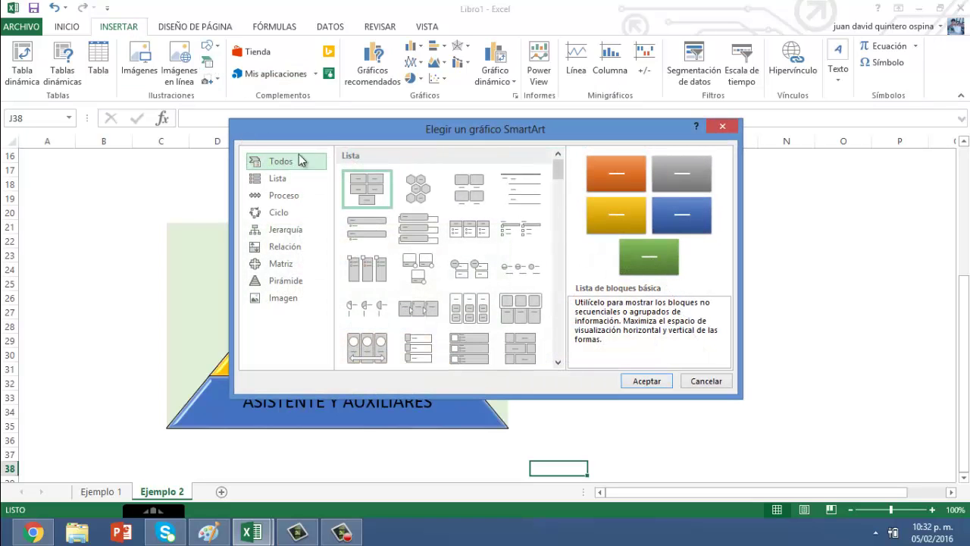
left_click(281, 178)
left_click(279, 212)
left_click(282, 229)
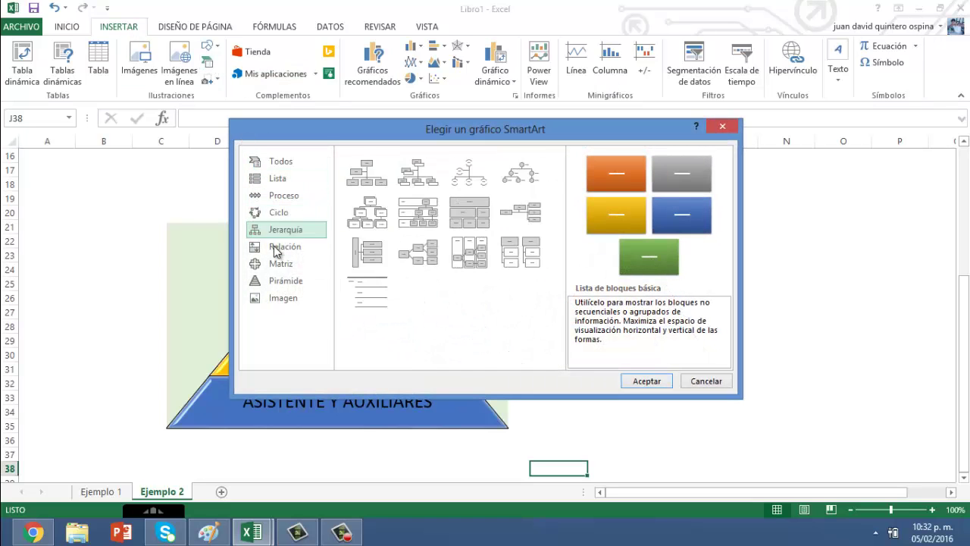
left_click(280, 263)
left_click(723, 127)
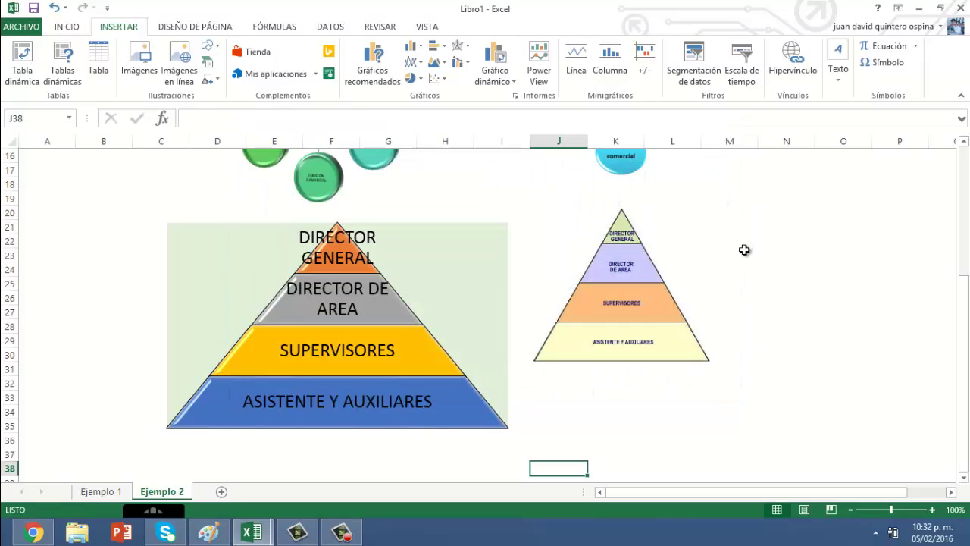